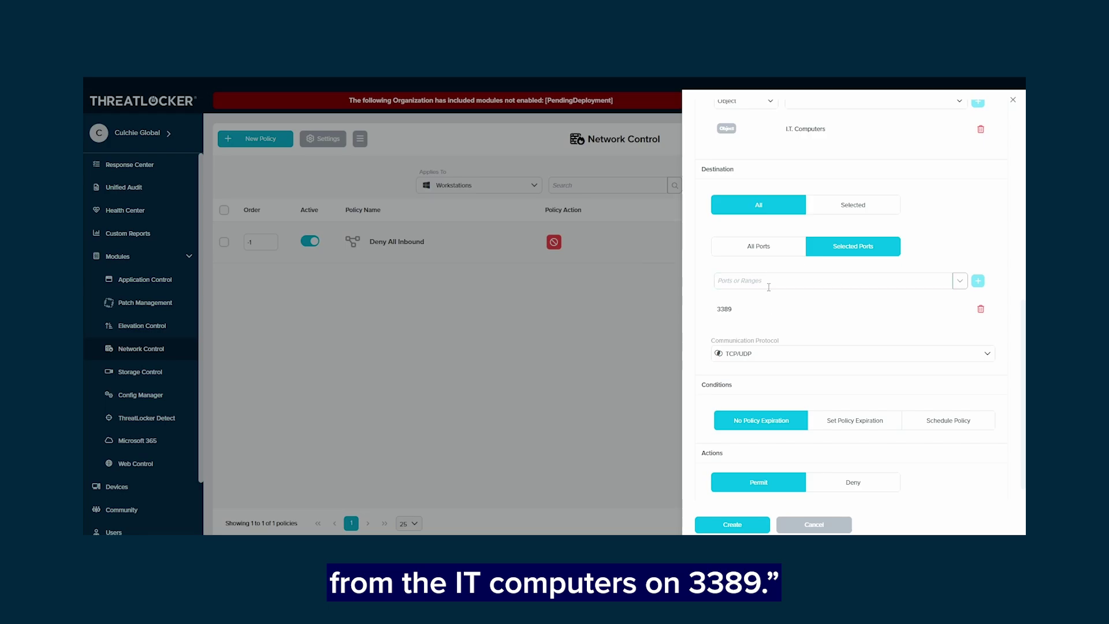
Create the policy permitting inbound connections from I.T. Computers on port 3389.
scroll(861, 455, "down", 1)
left_click(751, 524)
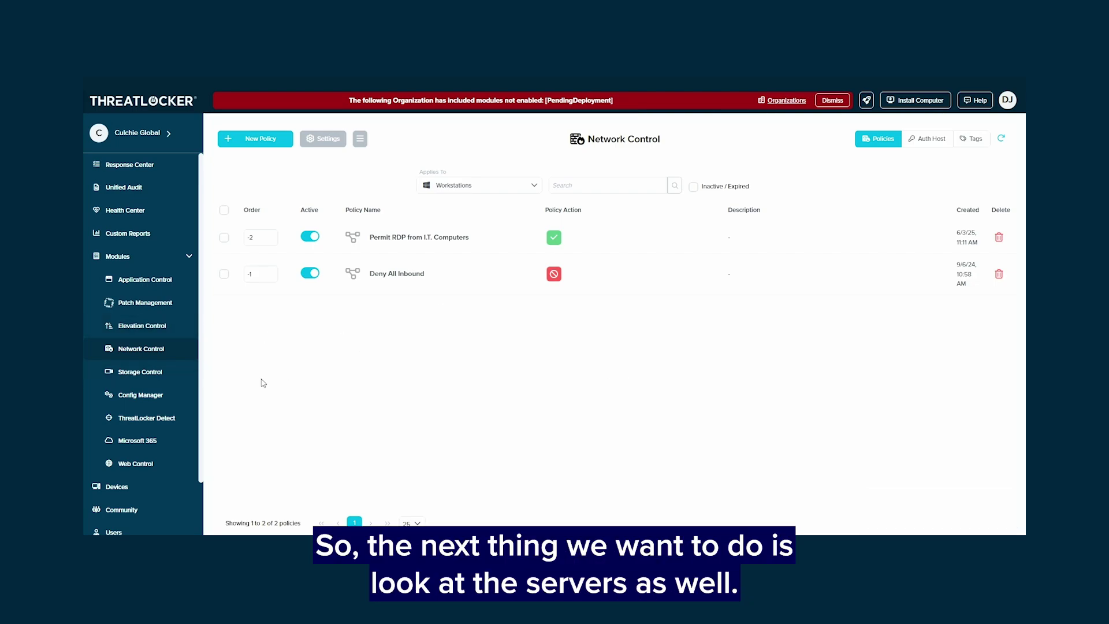
Show the network policies that apply to the Servers group, and open the Unified Audit page.
left_click(452, 186)
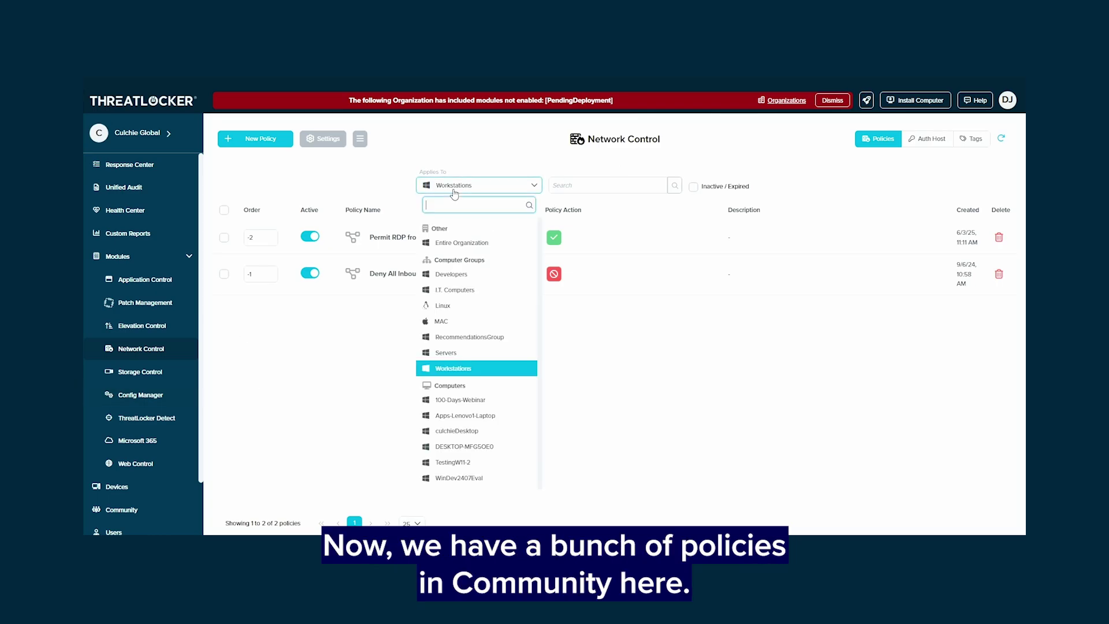
left_click(454, 354)
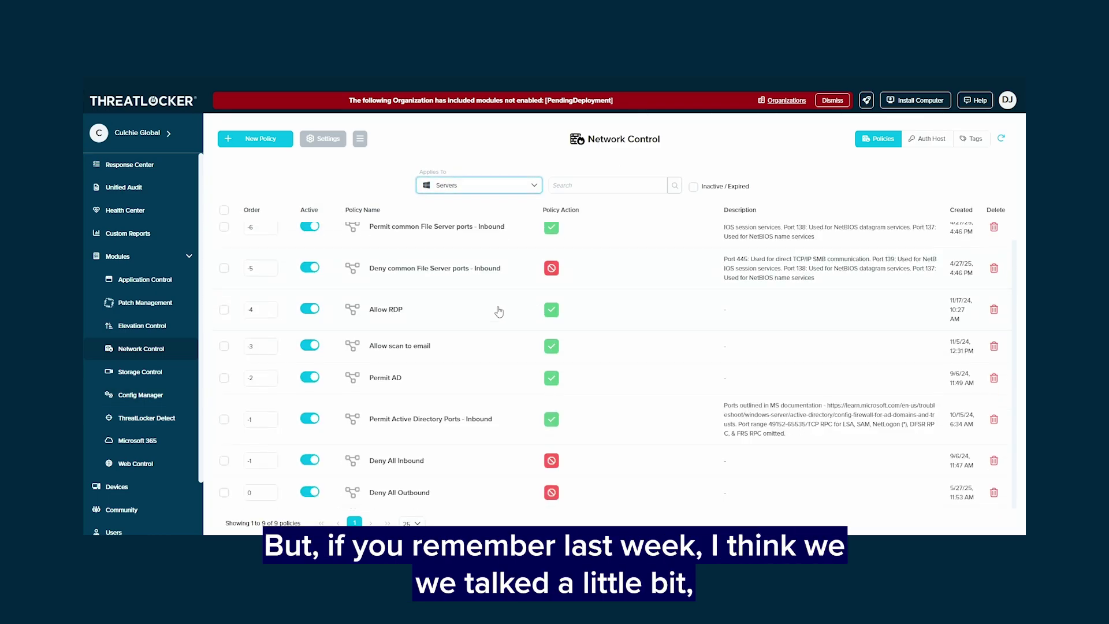
left_click(133, 194)
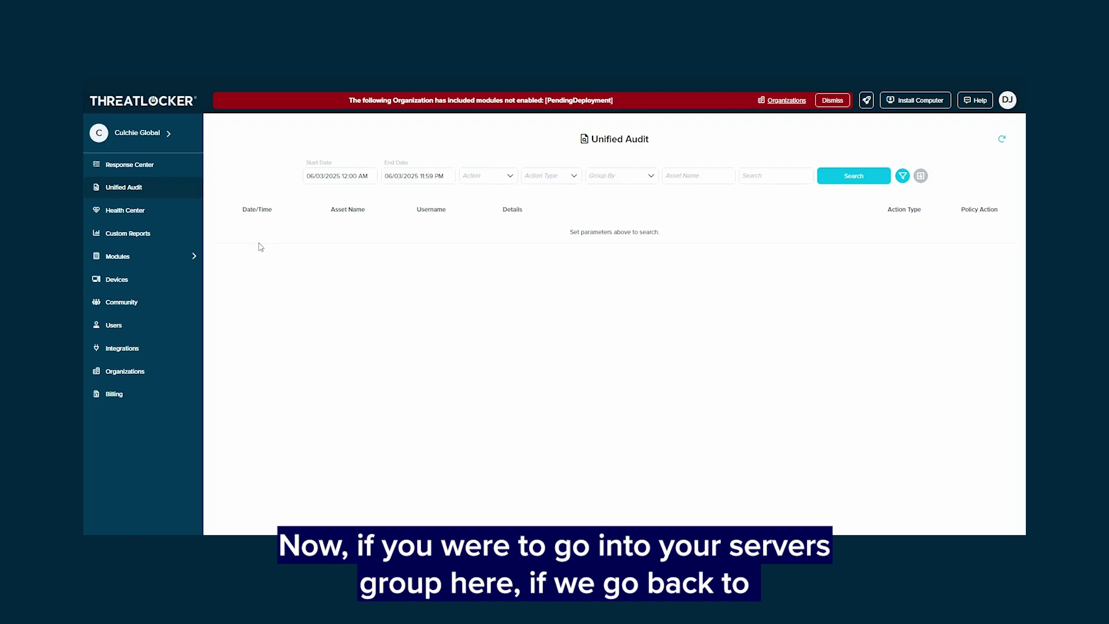
Return to Network Control and list the policies that apply to the Servers group.
left_click(142, 257)
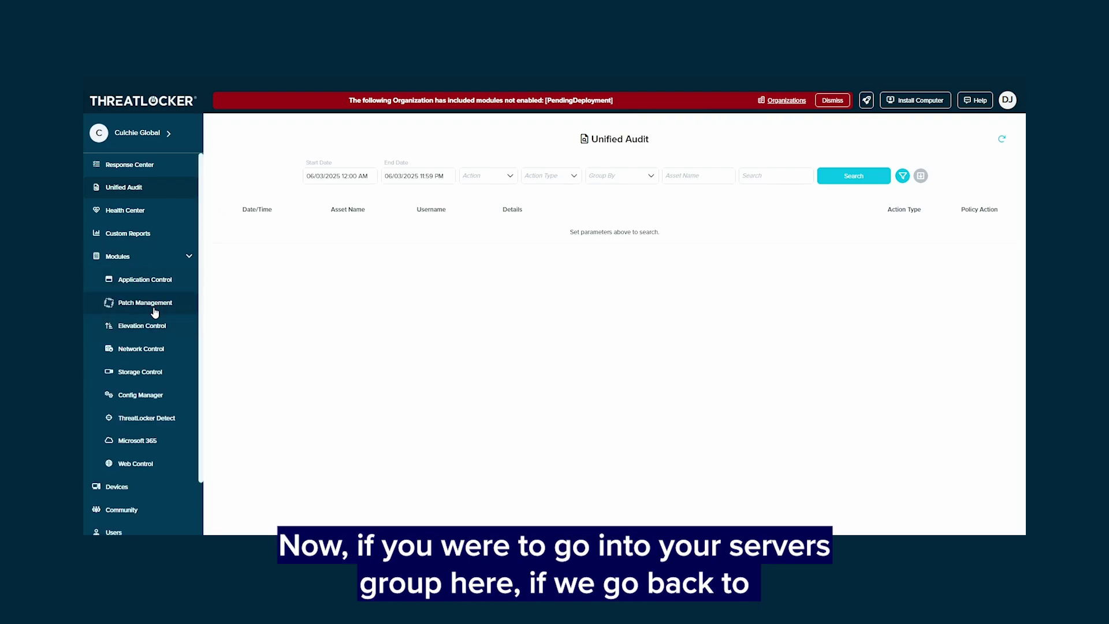
left_click(149, 360)
left_click(456, 186)
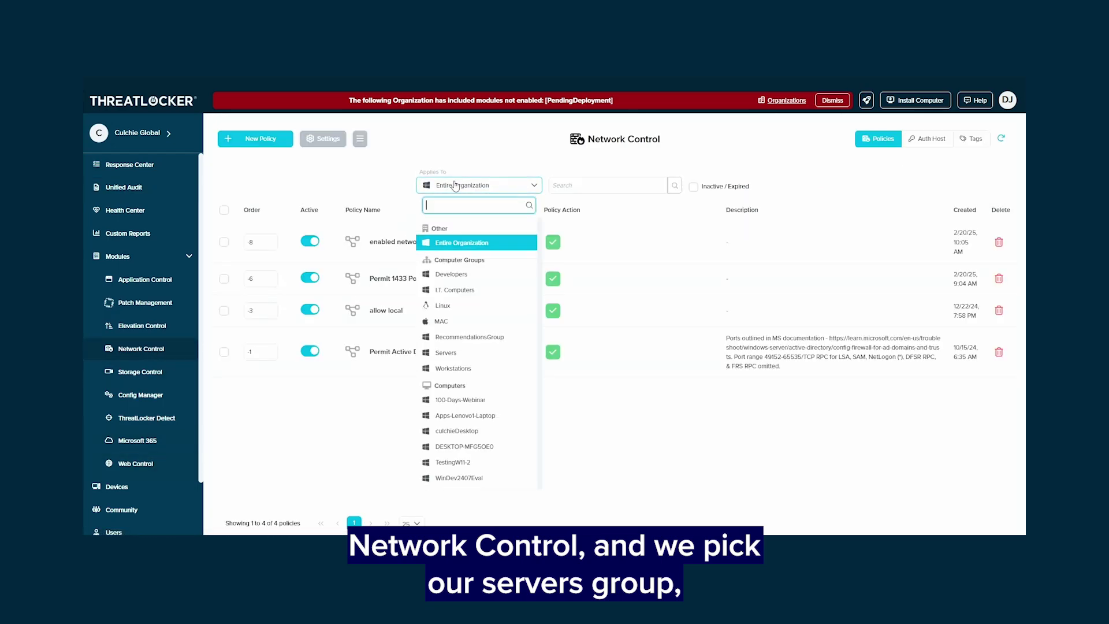
left_click(447, 353)
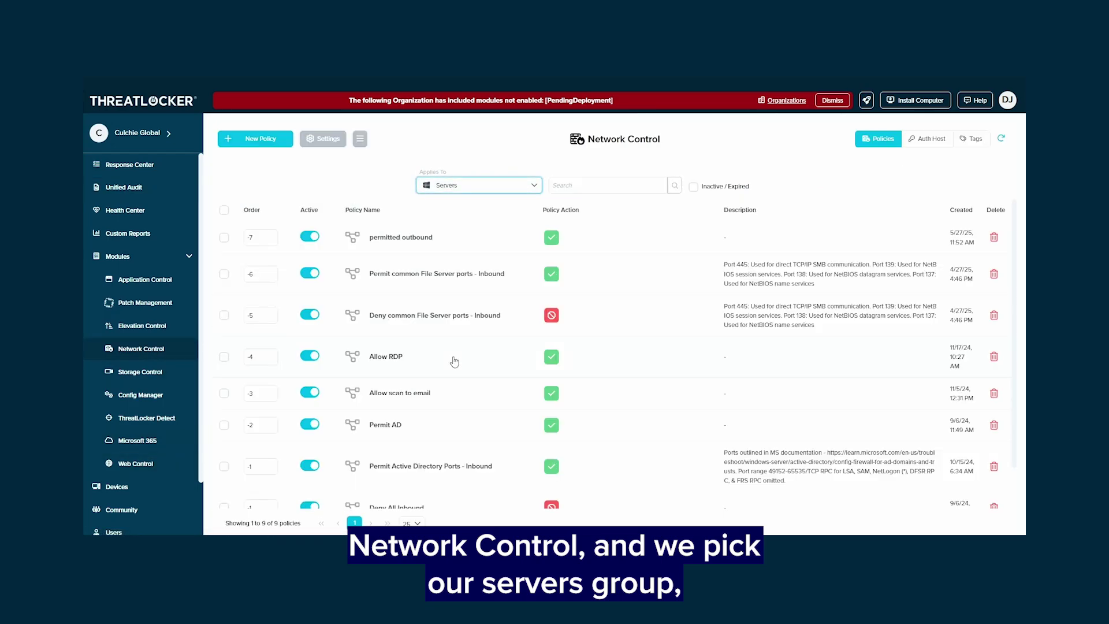
Deactivate the Deny All Outbound, Deny All Inbound and permitted outbound policies of the Servers group.
scroll(680, 392, "down", 2)
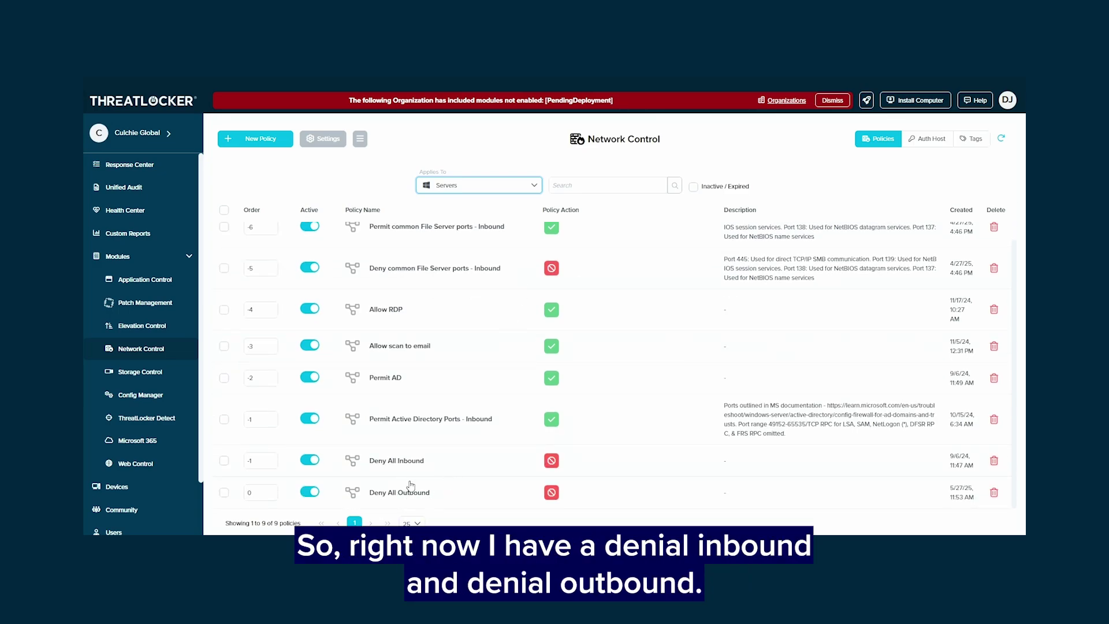
left_click(306, 491)
left_click(310, 459)
left_click(310, 418)
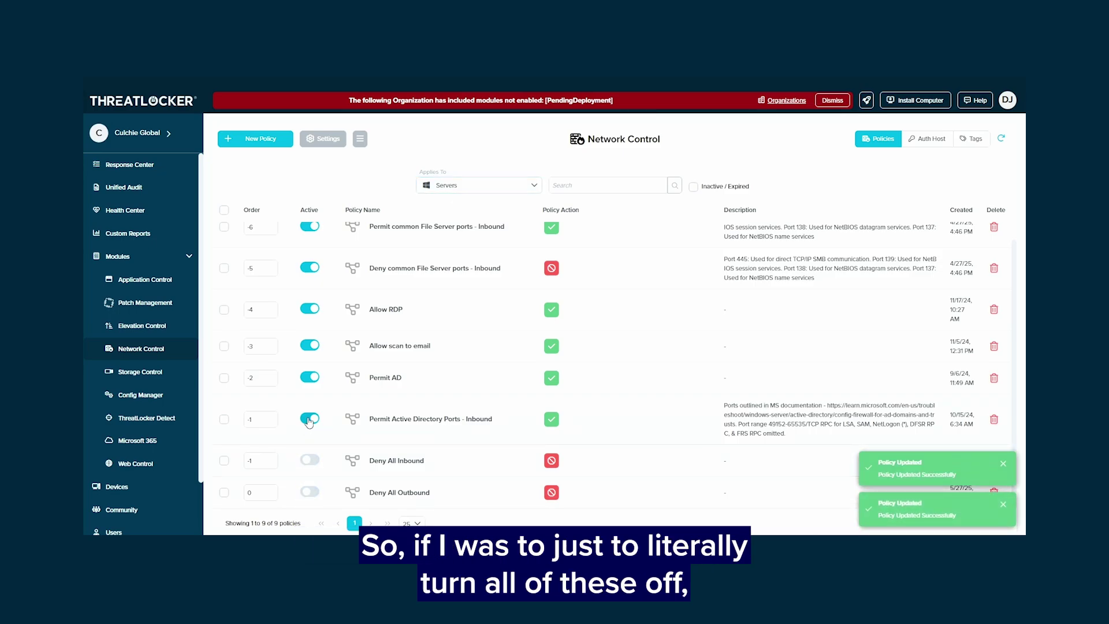
left_click(310, 418)
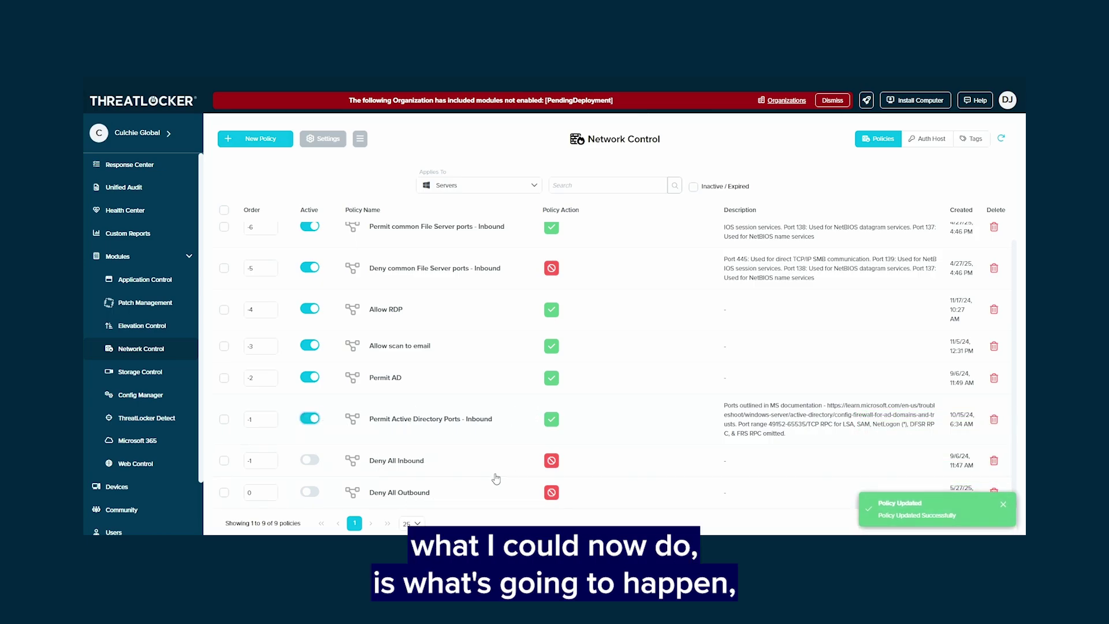
scroll(487, 331, "up", 1)
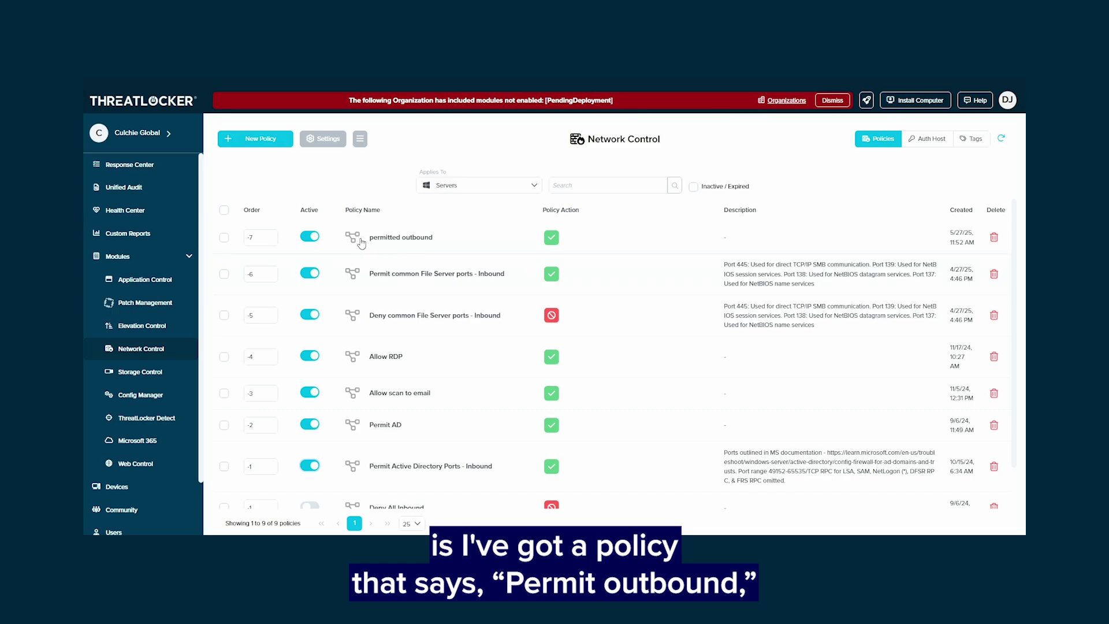
left_click(310, 237)
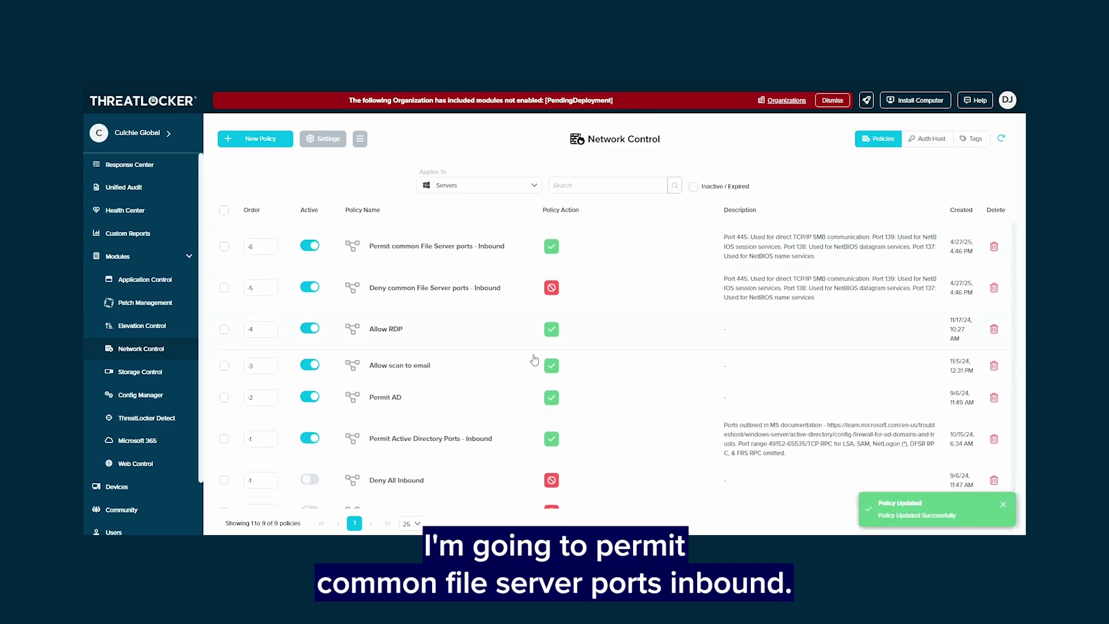
Review the source object, ports and action of the Permit common File Server ports - Inbound policy, and save it.
right_click(477, 282)
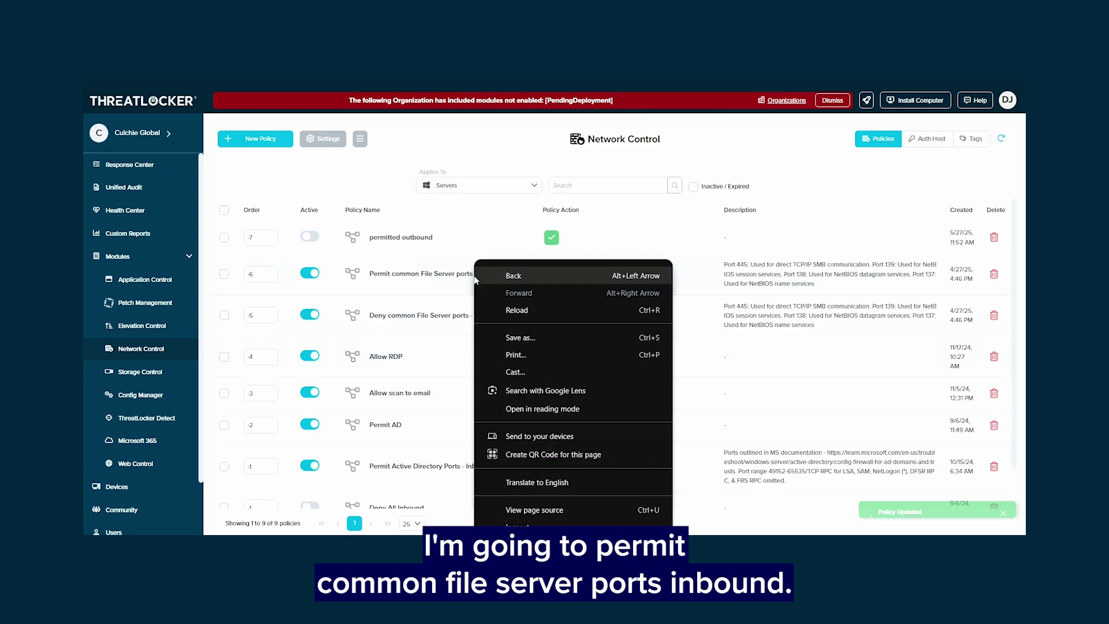
left_click(474, 279)
left_click(471, 277)
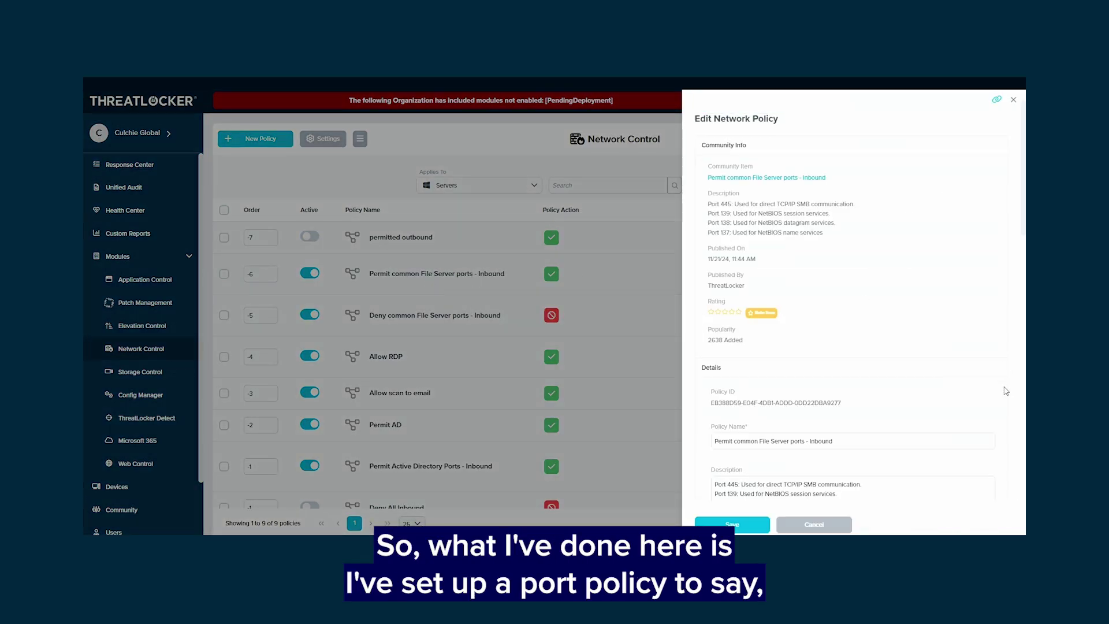
scroll(1005, 389, "down", 5)
scroll(1006, 391, "down", 5)
scroll(1007, 392, "down", 5)
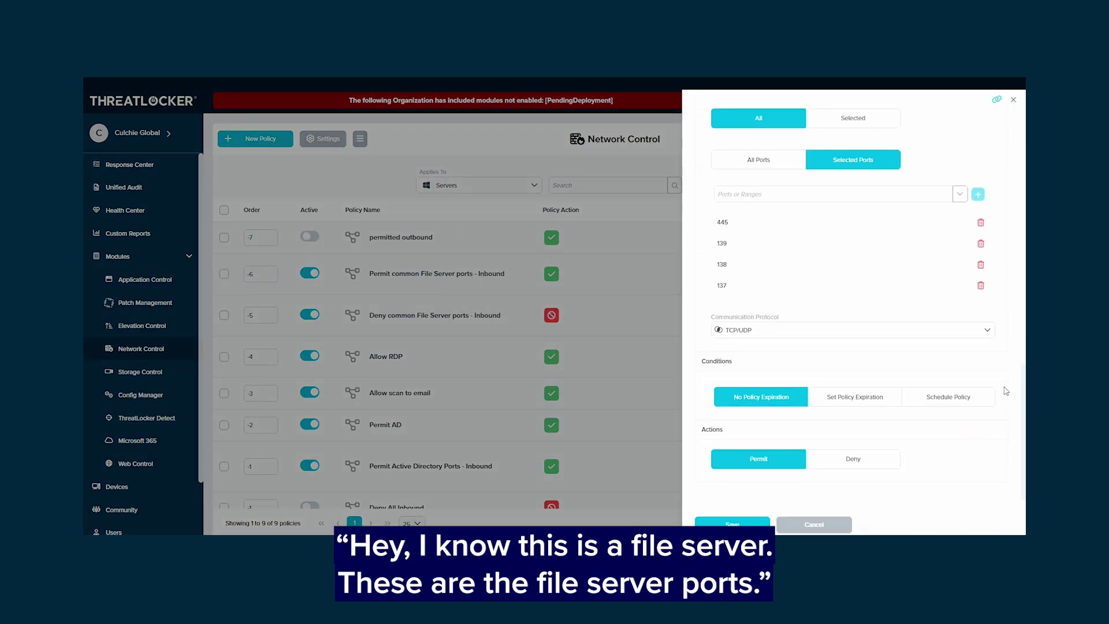
scroll(854, 370, "up", 5)
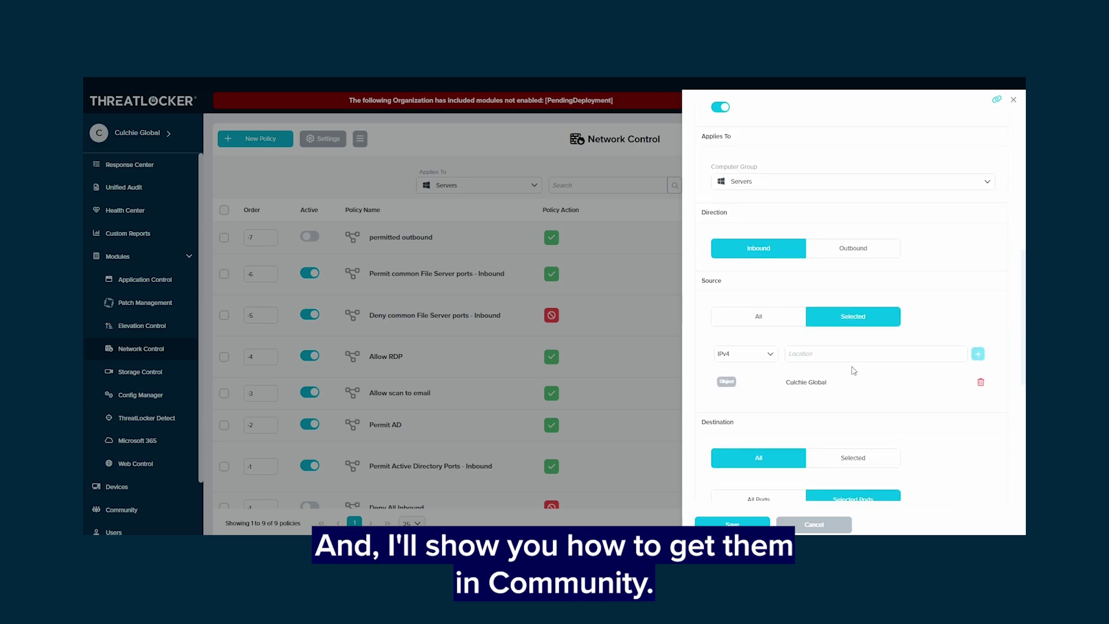
scroll(854, 370, "down", 1)
left_click_drag(787, 303, 854, 310)
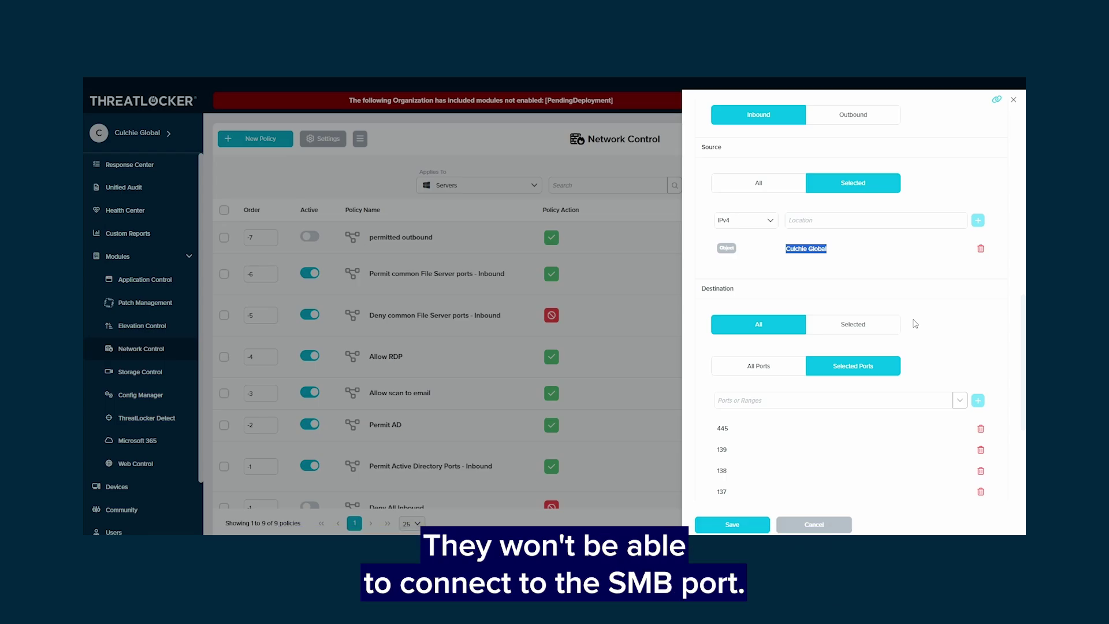
scroll(915, 323, "down", 3)
scroll(866, 277, "up", 4)
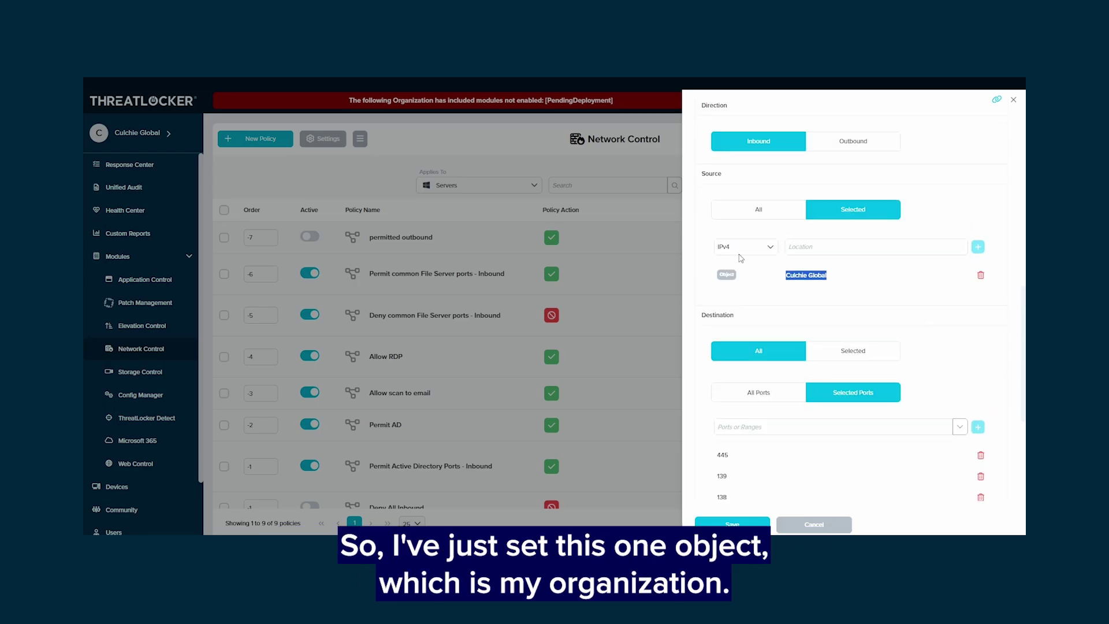
left_click(825, 250)
scroll(925, 468, "down", 4)
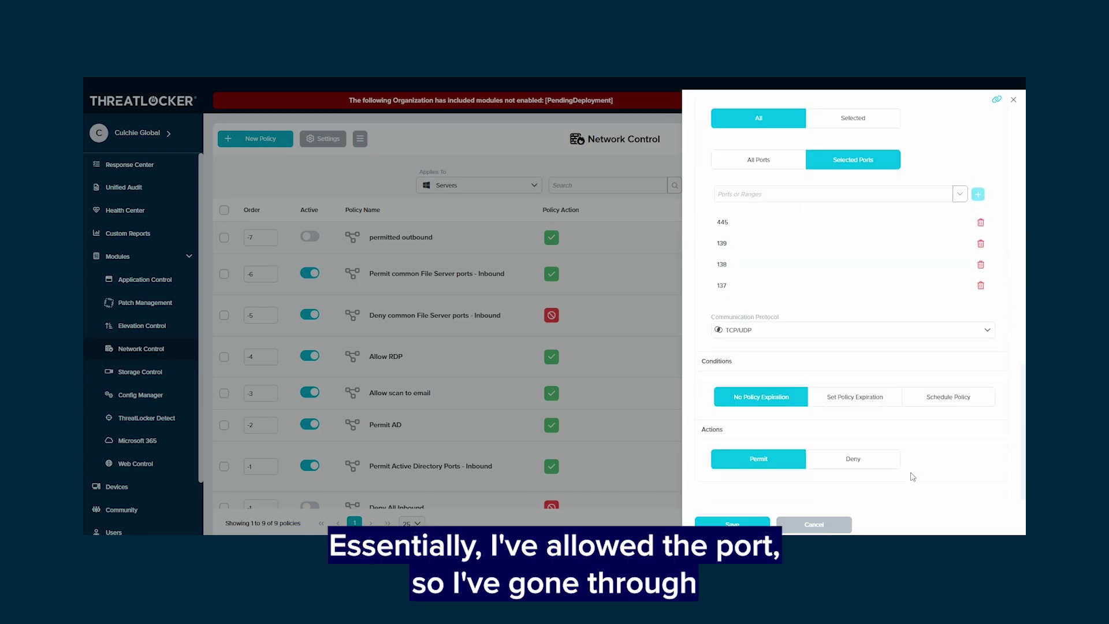
left_click(730, 521)
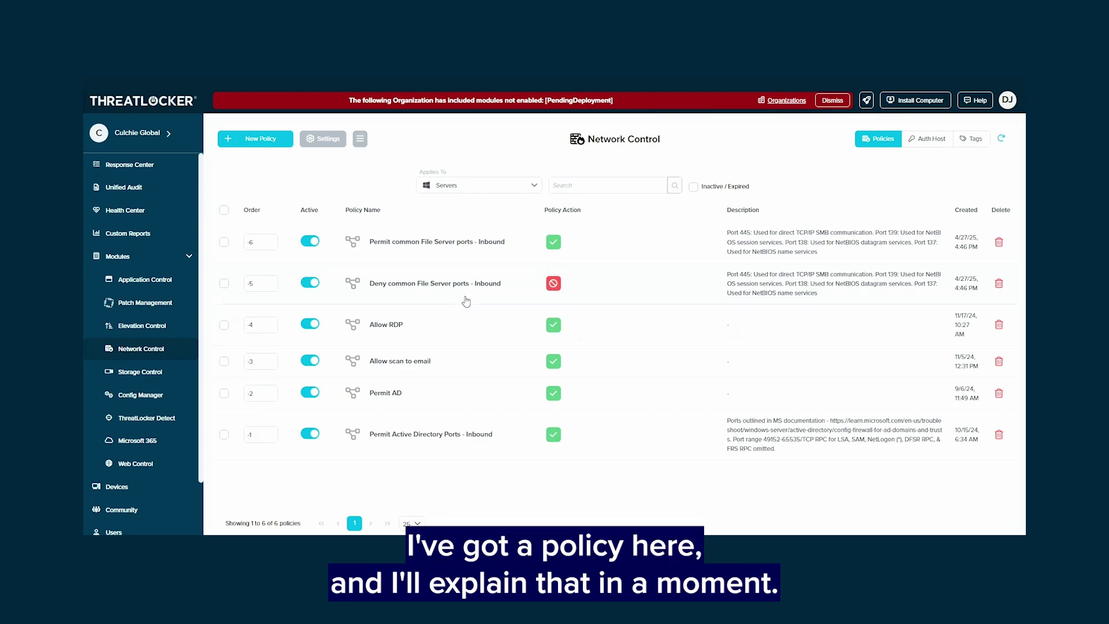
In the Allow RDP policy, replace the Developers source object with I.T. Computers and save the policy.
left_click(449, 333)
scroll(838, 347, "down", 8)
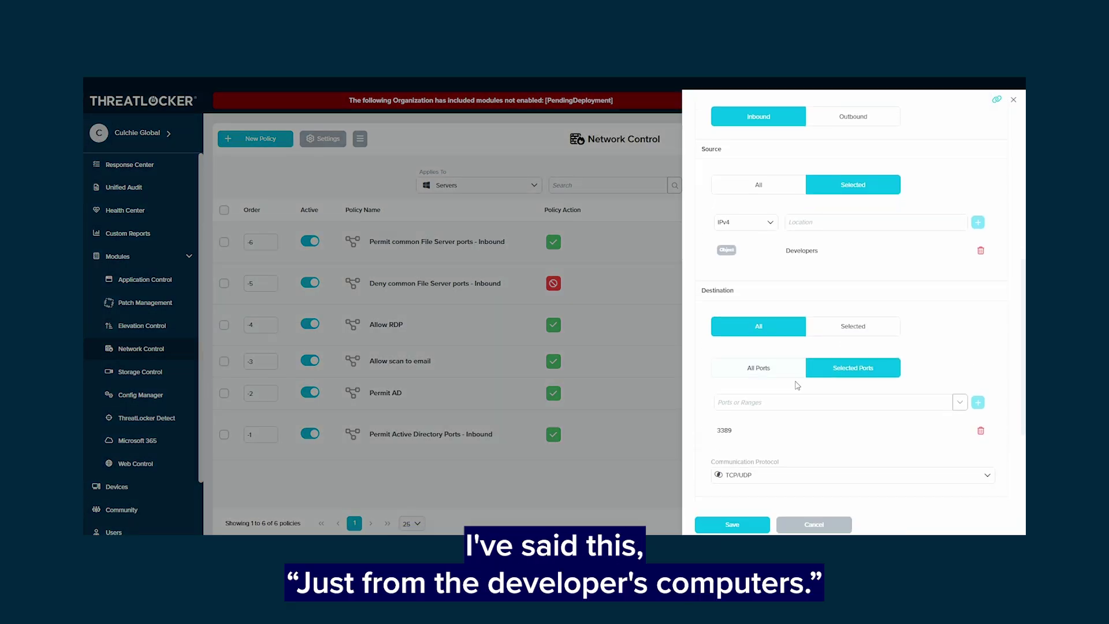
left_click(807, 225)
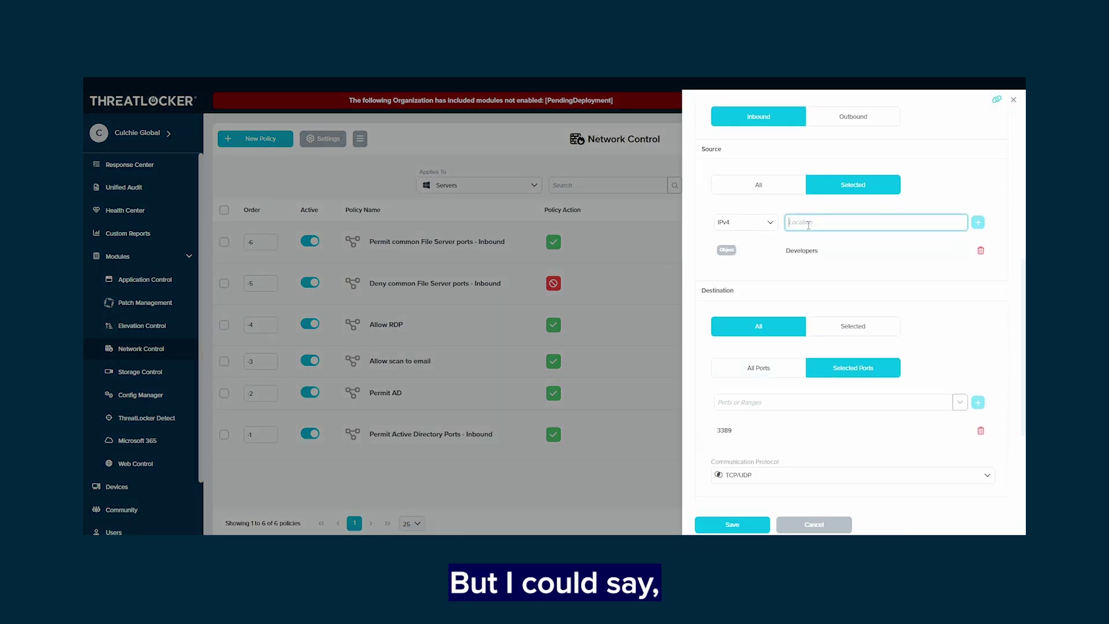
type("IT")
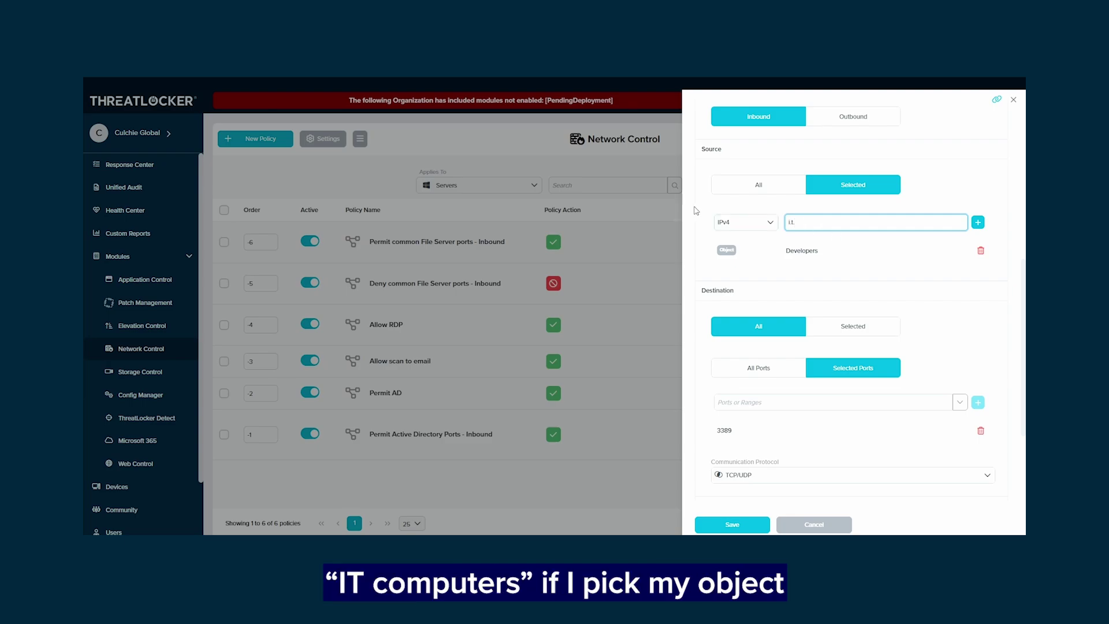
left_click(743, 224)
left_click(730, 305)
left_click(810, 223)
type("I.T")
left_click(811, 281)
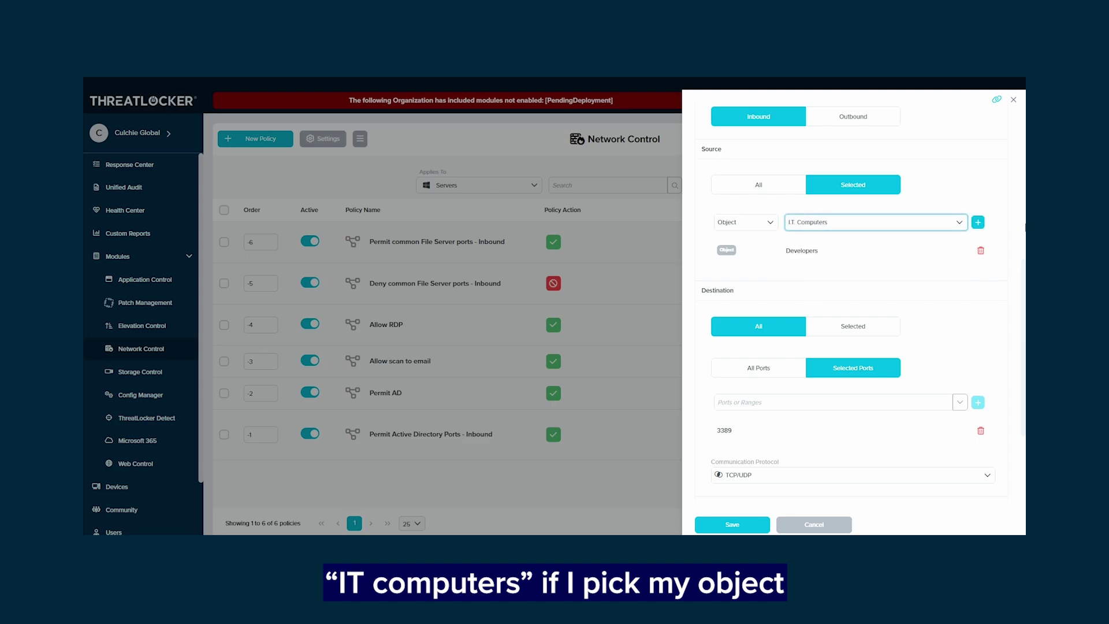
left_click(976, 223)
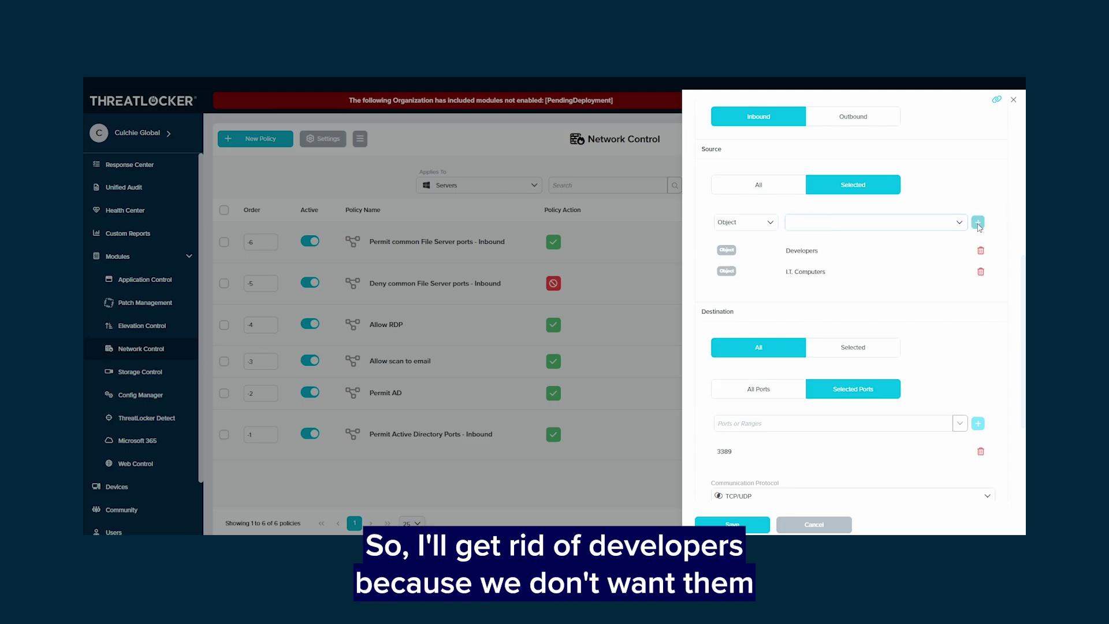
left_click(981, 251)
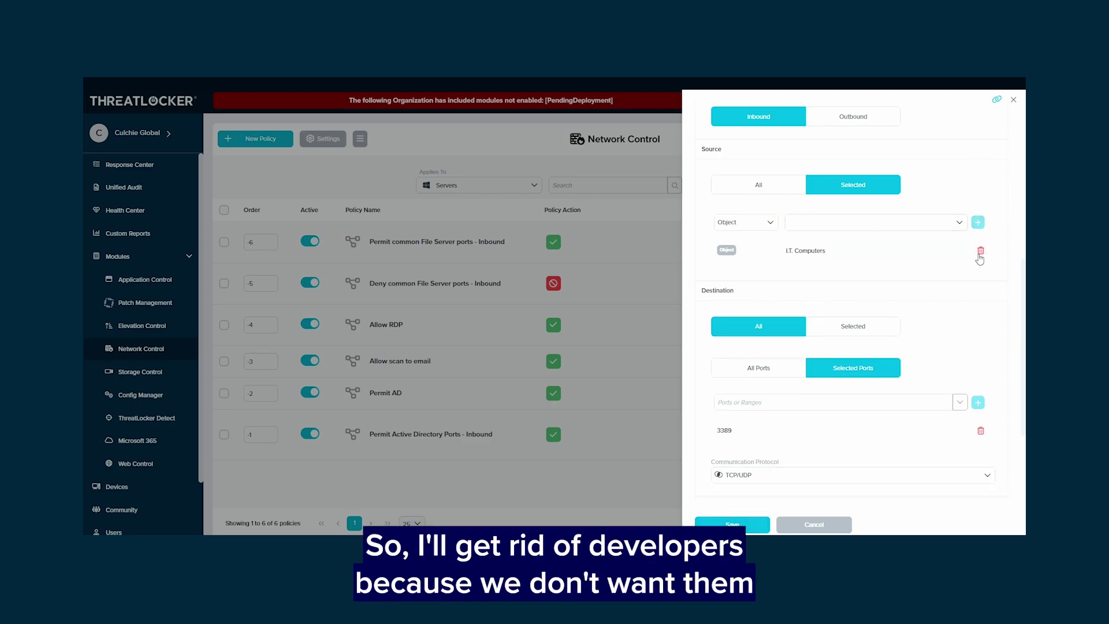
left_click(728, 523)
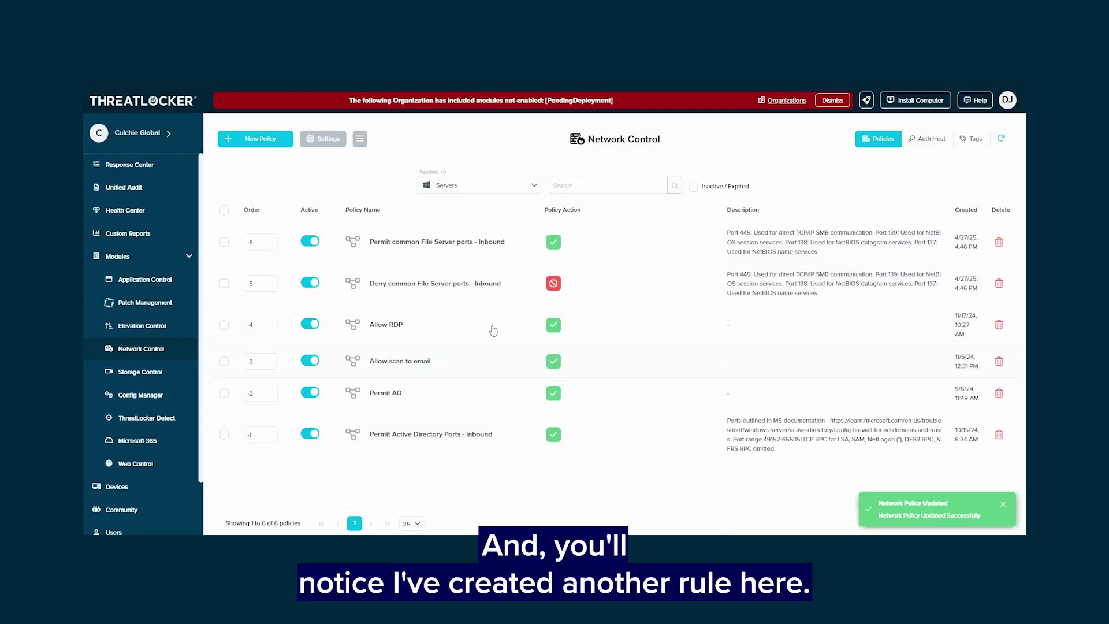
Examine the source address and destination ports of the Allow scan to email policy, and leave it without saving.
left_click(427, 371)
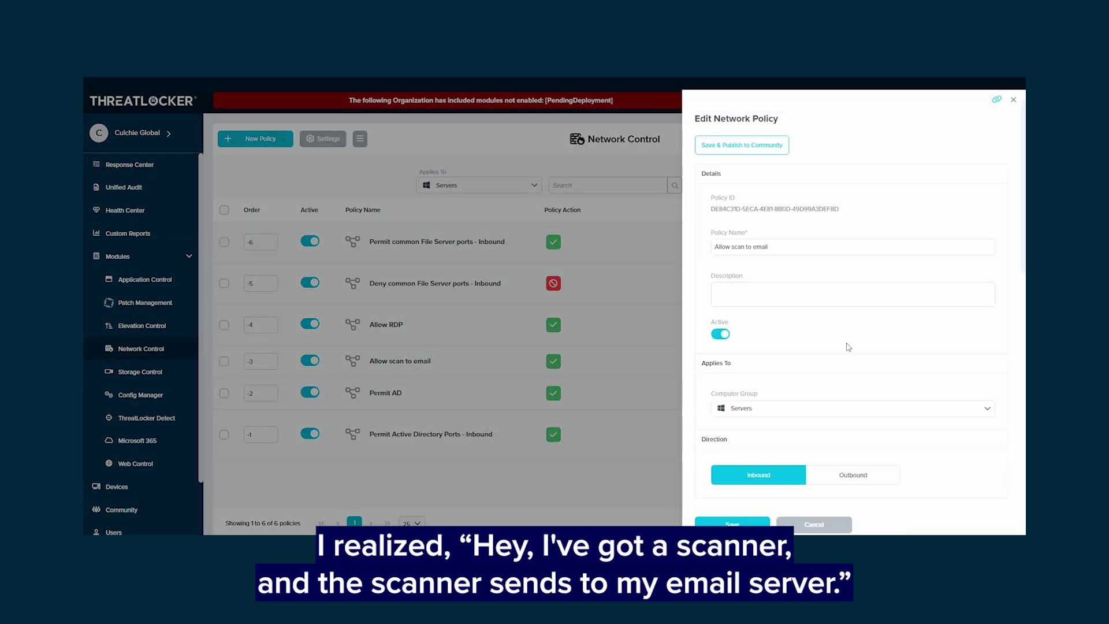
scroll(848, 347, "down", 10)
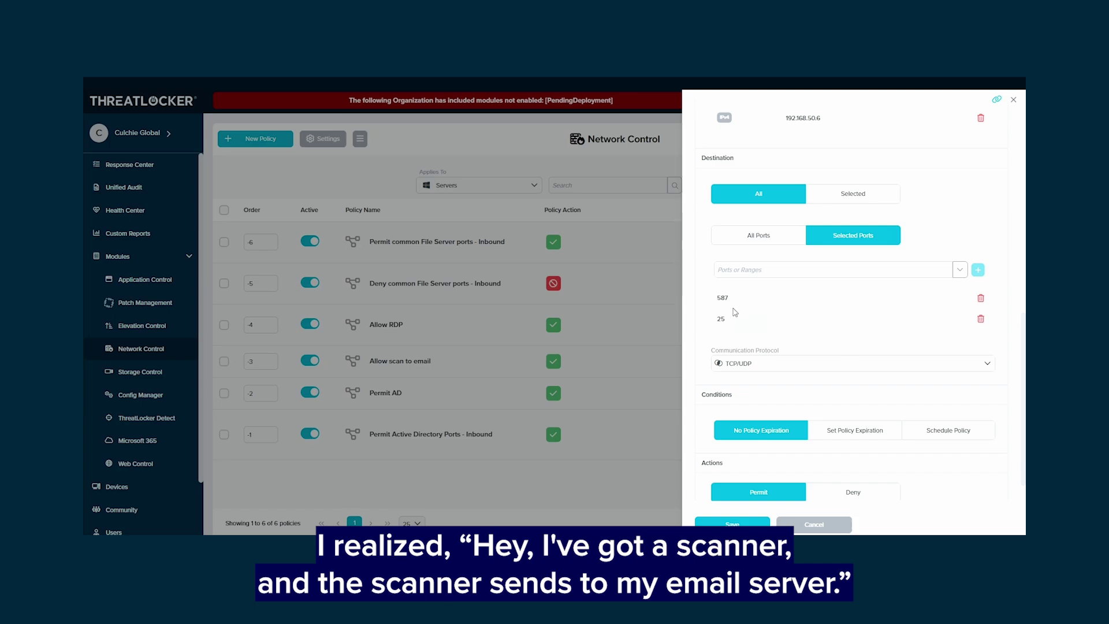
scroll(734, 312, "down", 1)
scroll(743, 323, "up", 3)
left_click_drag(825, 213, 762, 219)
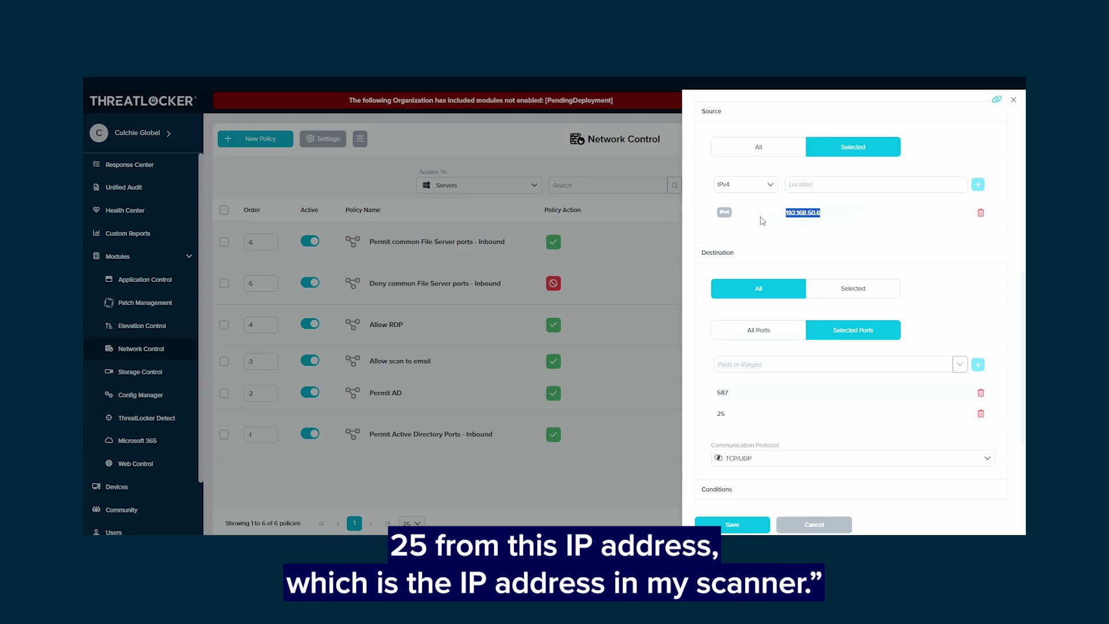
left_click(832, 524)
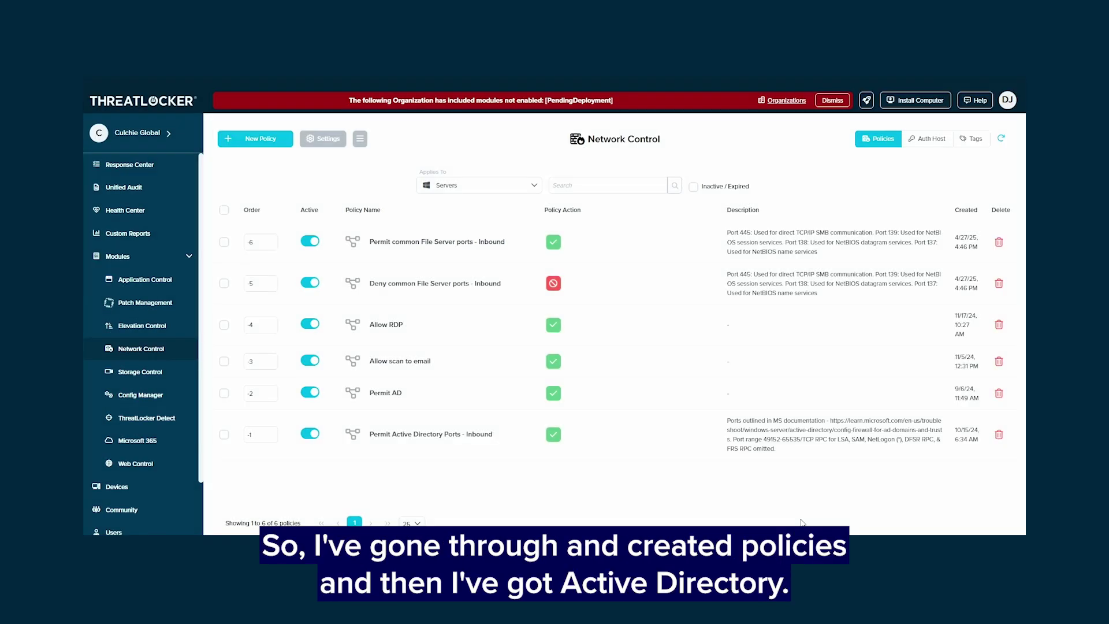
Examine the source object, destination ports and action of the Permit AD policy, and leave it without saving.
left_click(445, 399)
scroll(947, 342, "down", 8)
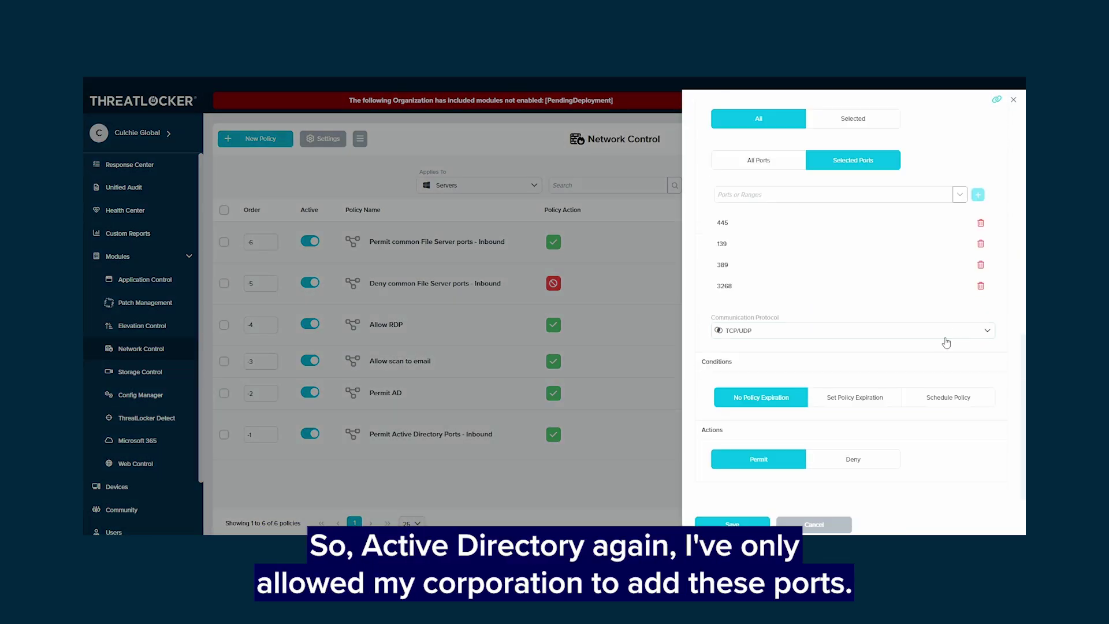
scroll(839, 294, "up", 4)
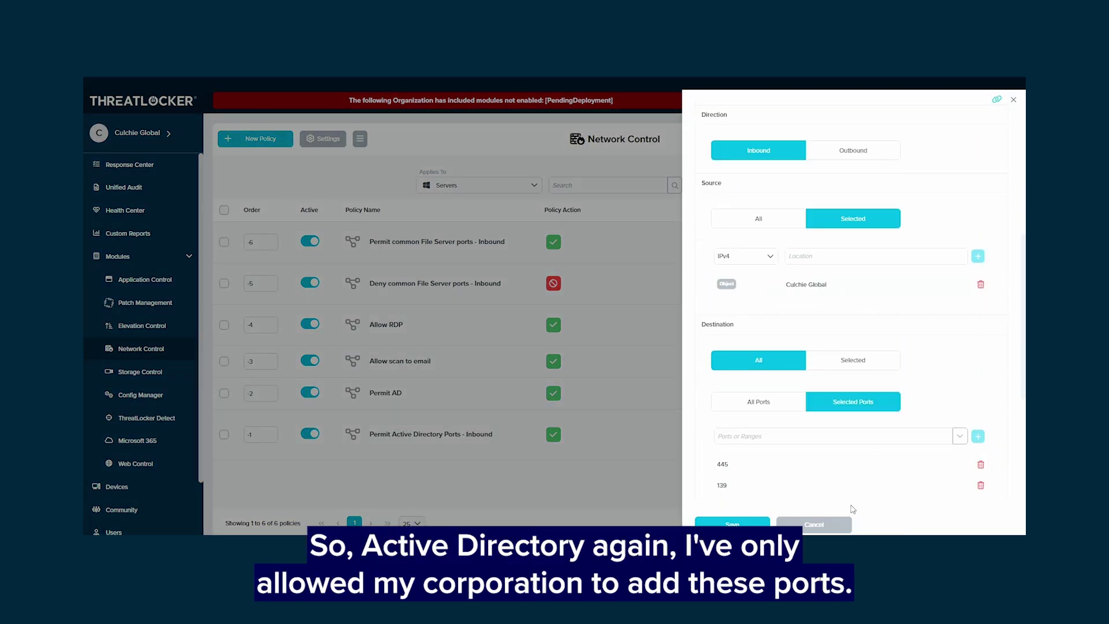
scroll(888, 409, "down", 4)
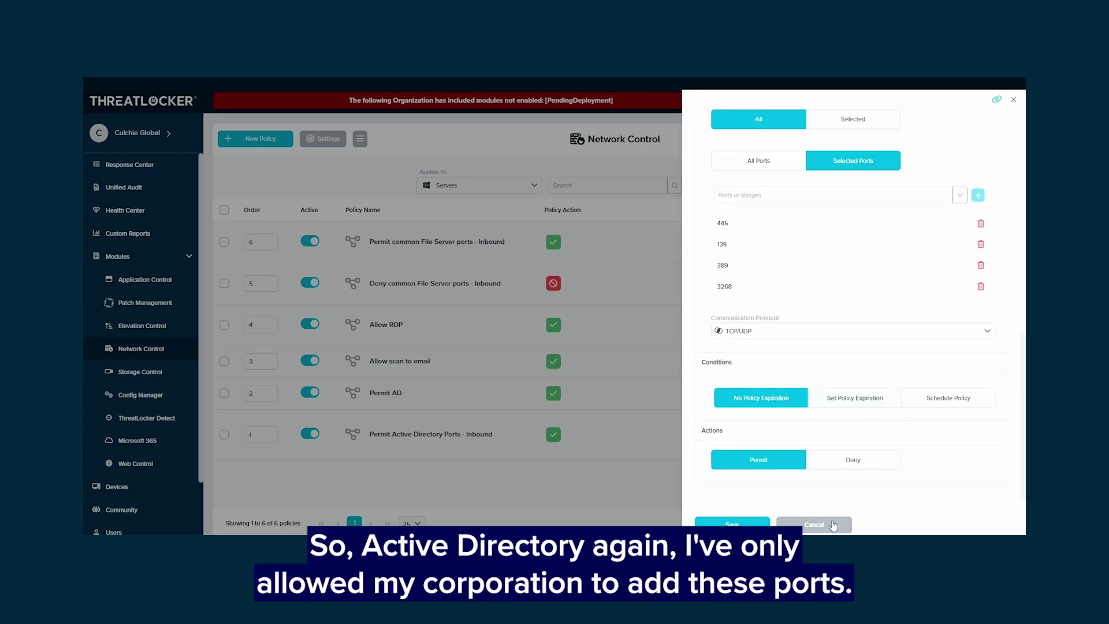
scroll(911, 289, "up", 5)
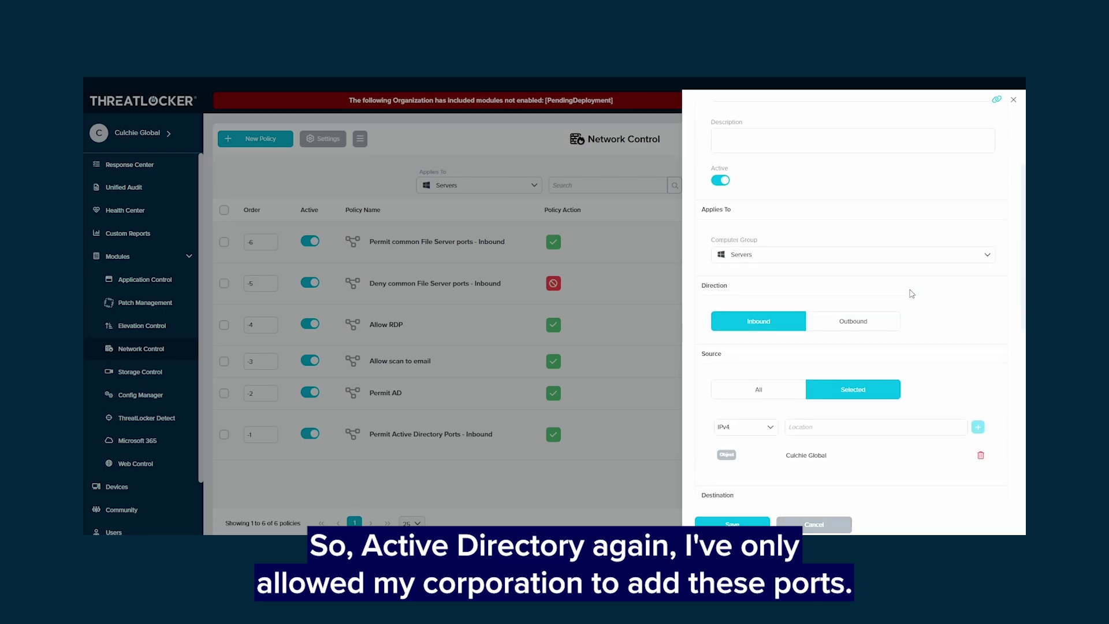
left_click(815, 525)
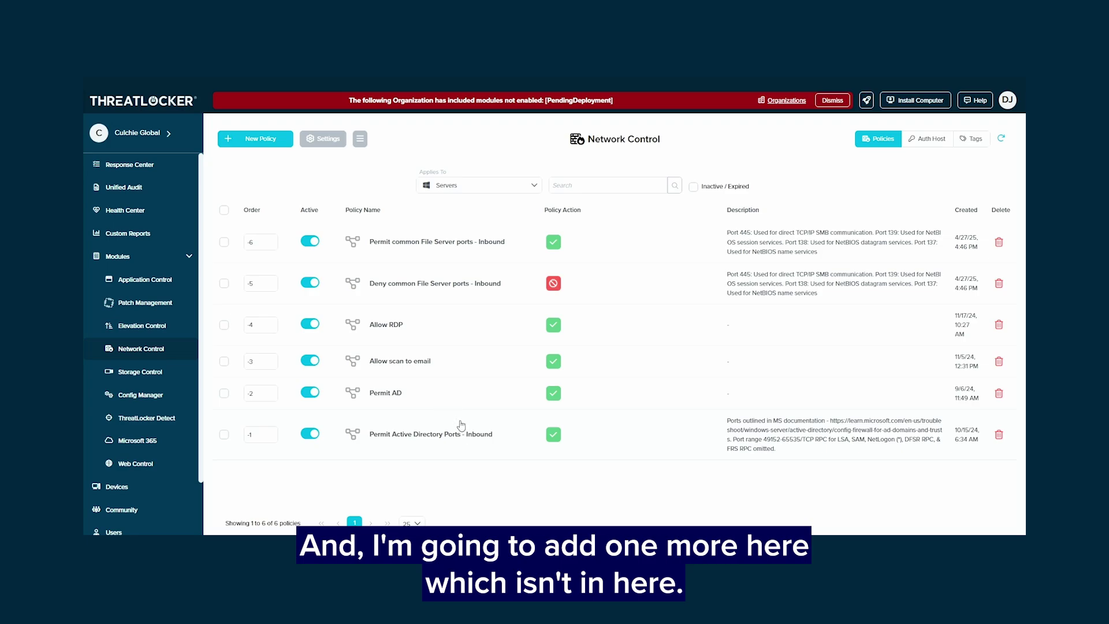
Start a new inbound network policy for the Entire Organization group and name it Permit DNS.
left_click(146, 348)
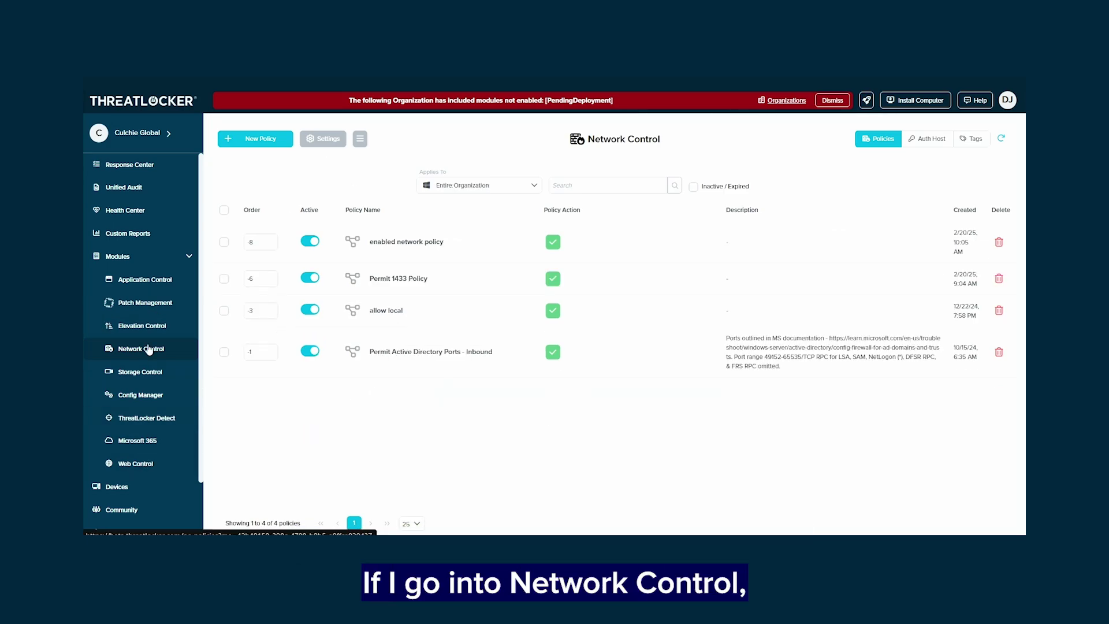
left_click(267, 143)
left_click(763, 187)
type("Permit DNS")
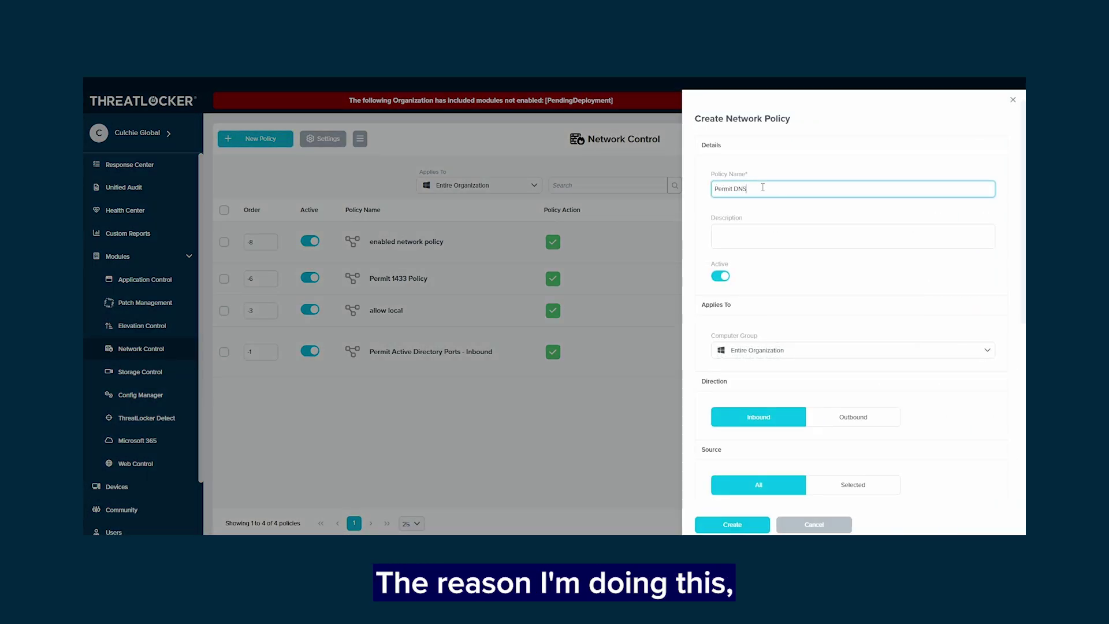
scroll(862, 378, "down", 5)
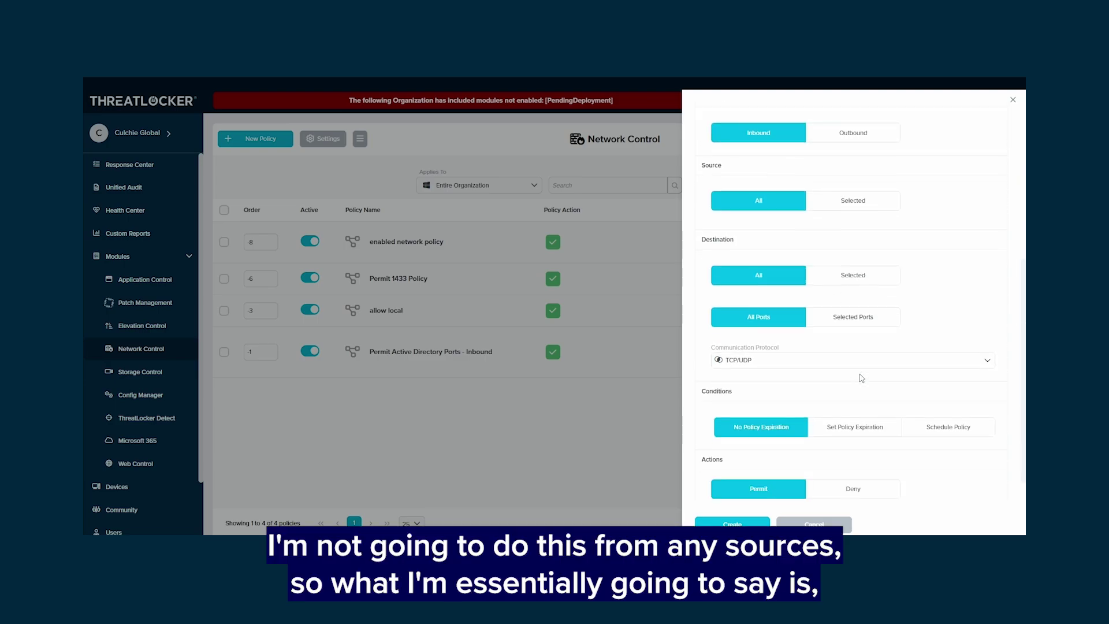
scroll(942, 164, "up", 2)
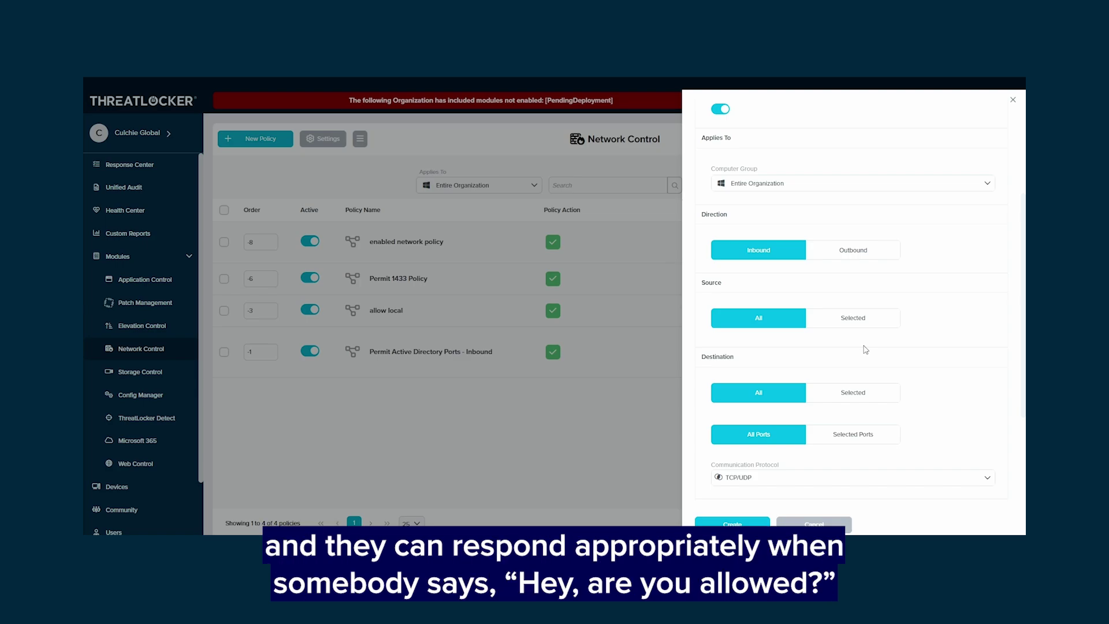
scroll(979, 302, "down", 1)
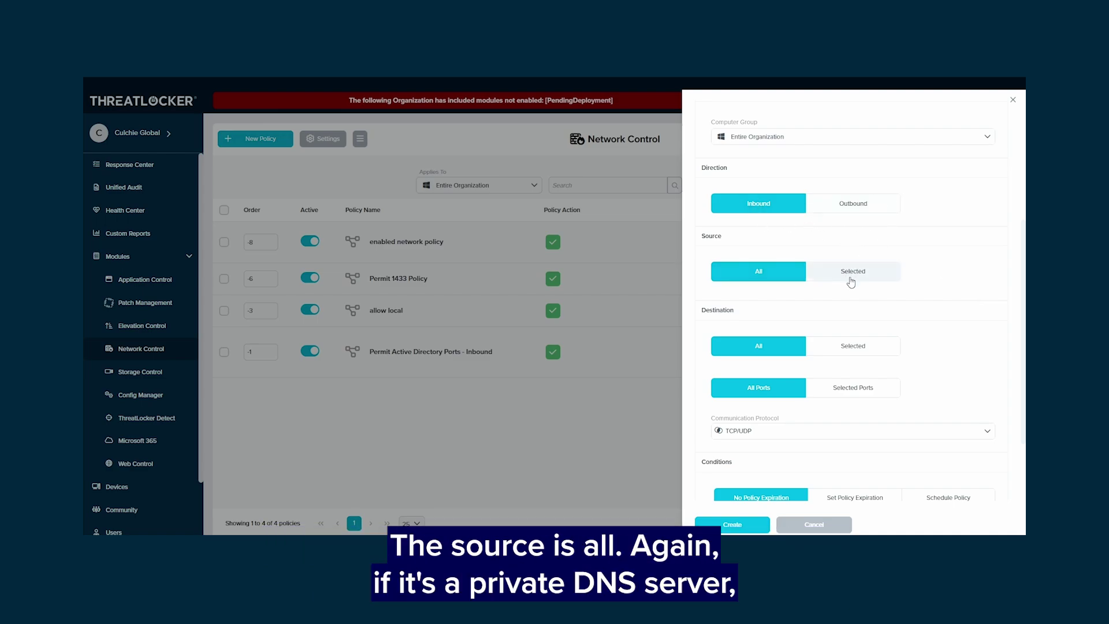
Restrict the Permit DNS policy's source to the built-in tag ThreatLocker\Private IP Ranges.
left_click(849, 279)
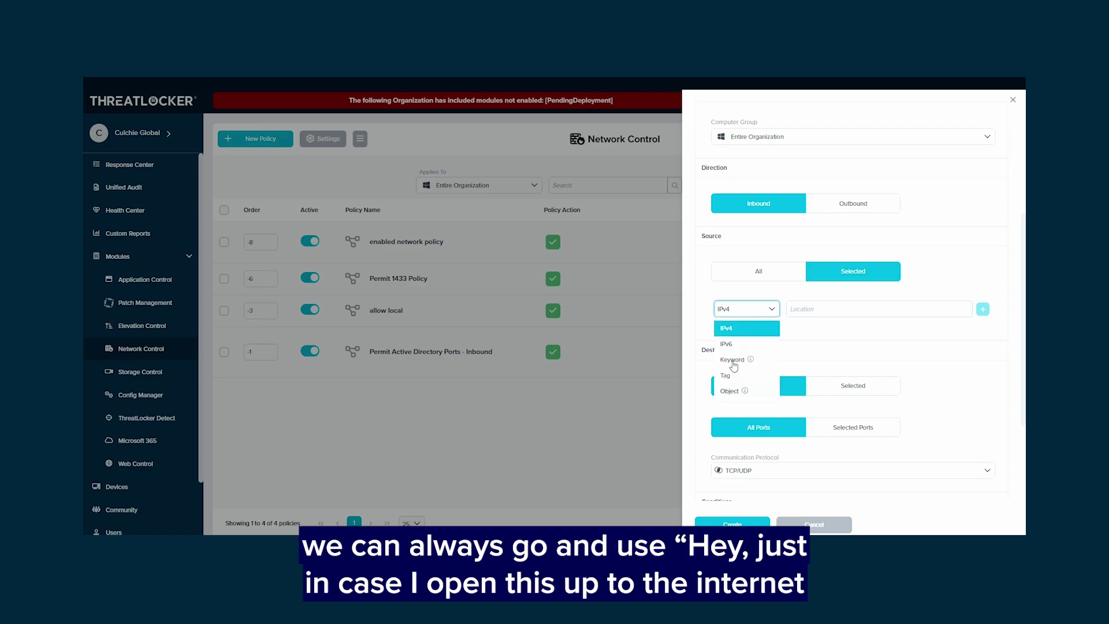
left_click(730, 381)
left_click(825, 314)
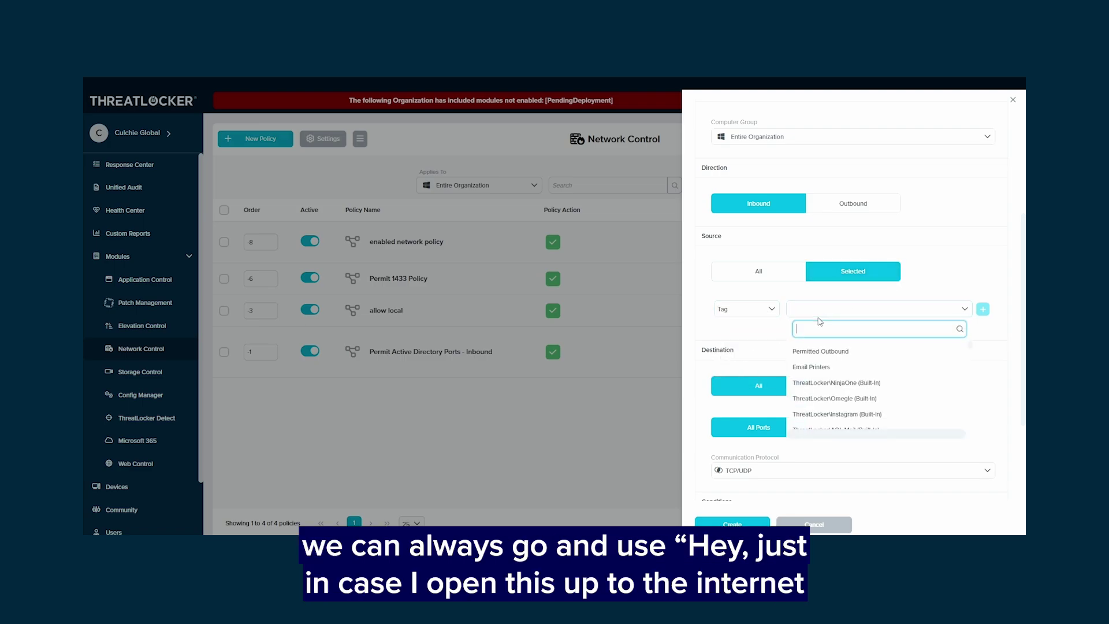
type("priv")
left_click(832, 352)
left_click(983, 309)
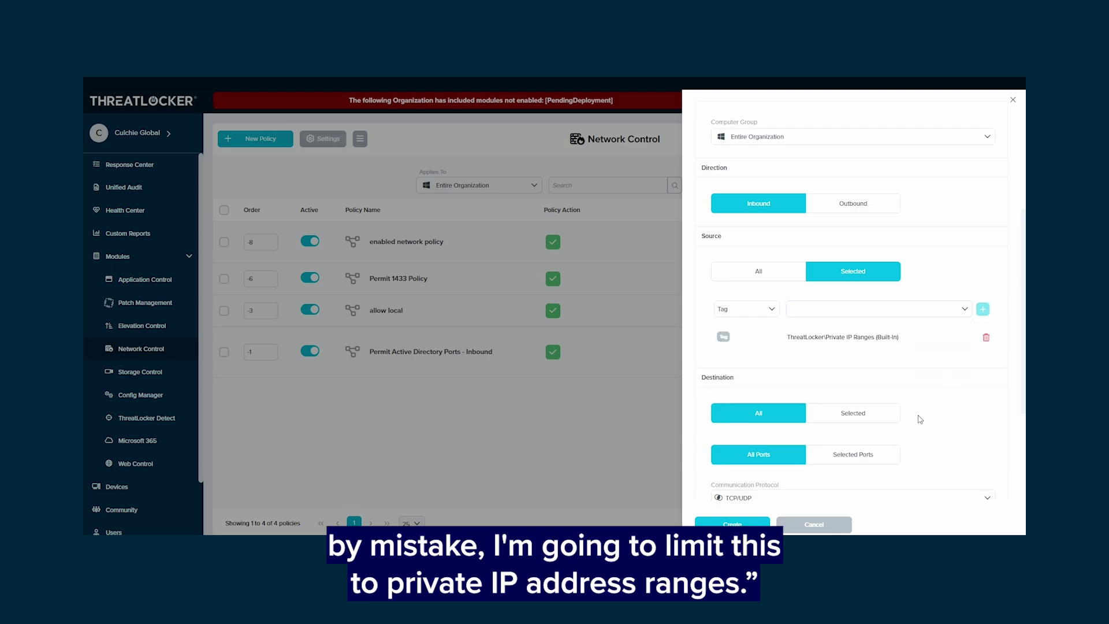
Limit the policy's destination to the built-in DNS port 53 and create the policy with the Permit action.
scroll(920, 419, "down", 3)
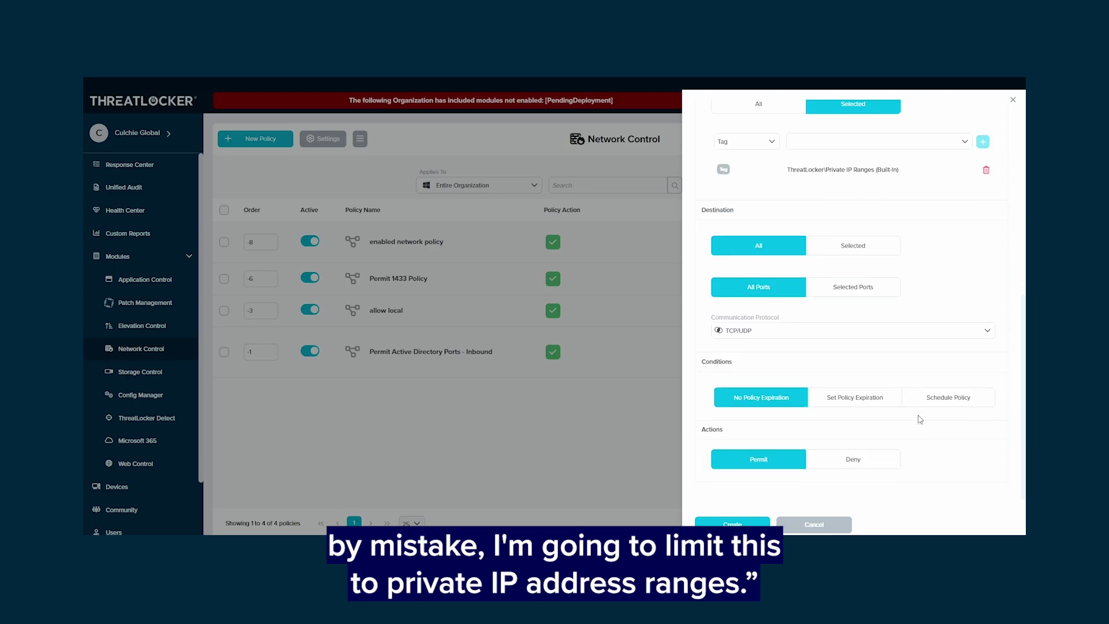
left_click(823, 296)
left_click(781, 321)
type("5")
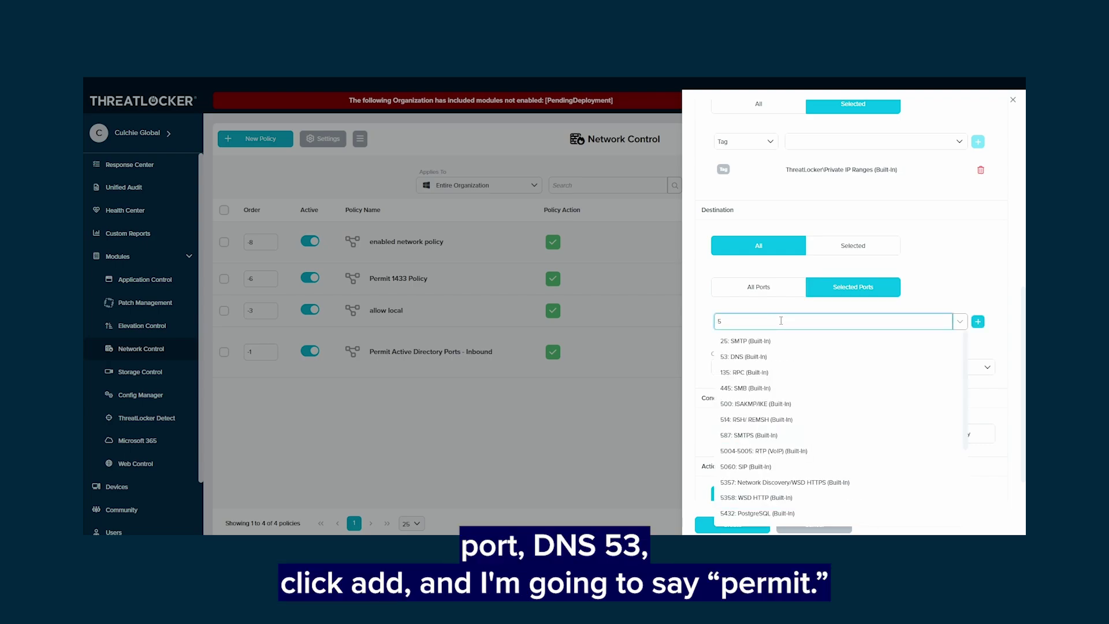
key("BackSpace")
type("dns")
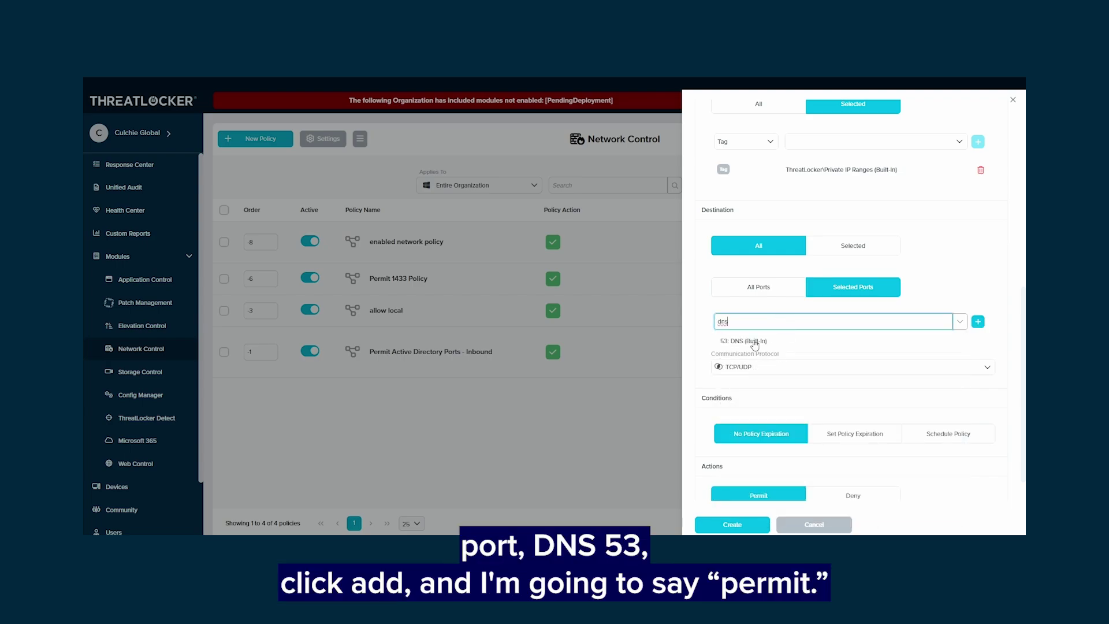
left_click(751, 342)
left_click(976, 324)
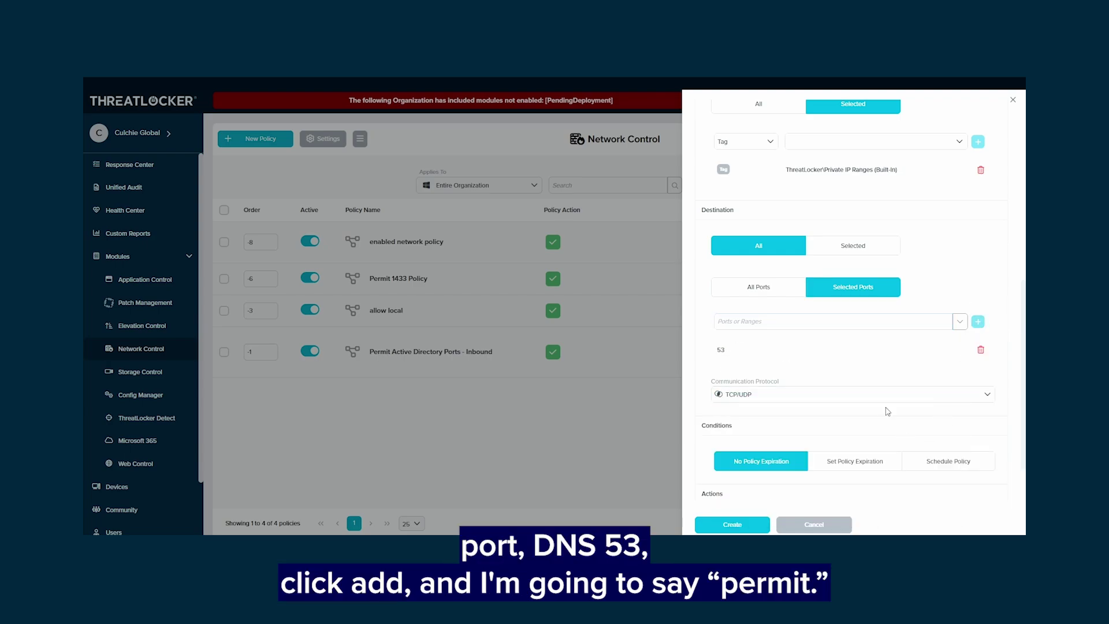
scroll(888, 412, "down", 1)
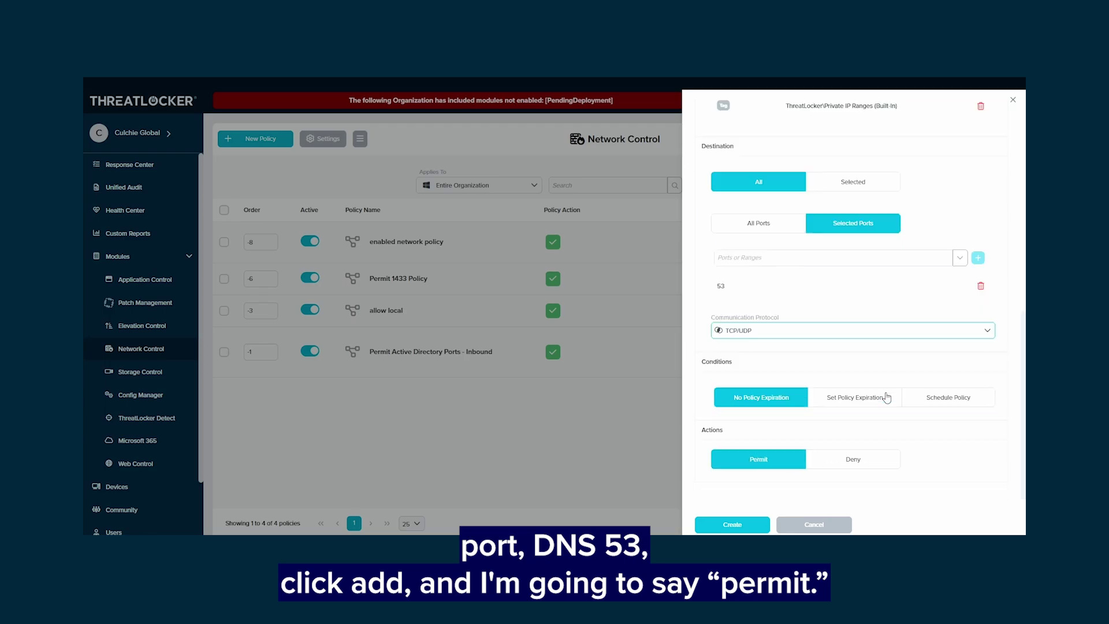
left_click(732, 524)
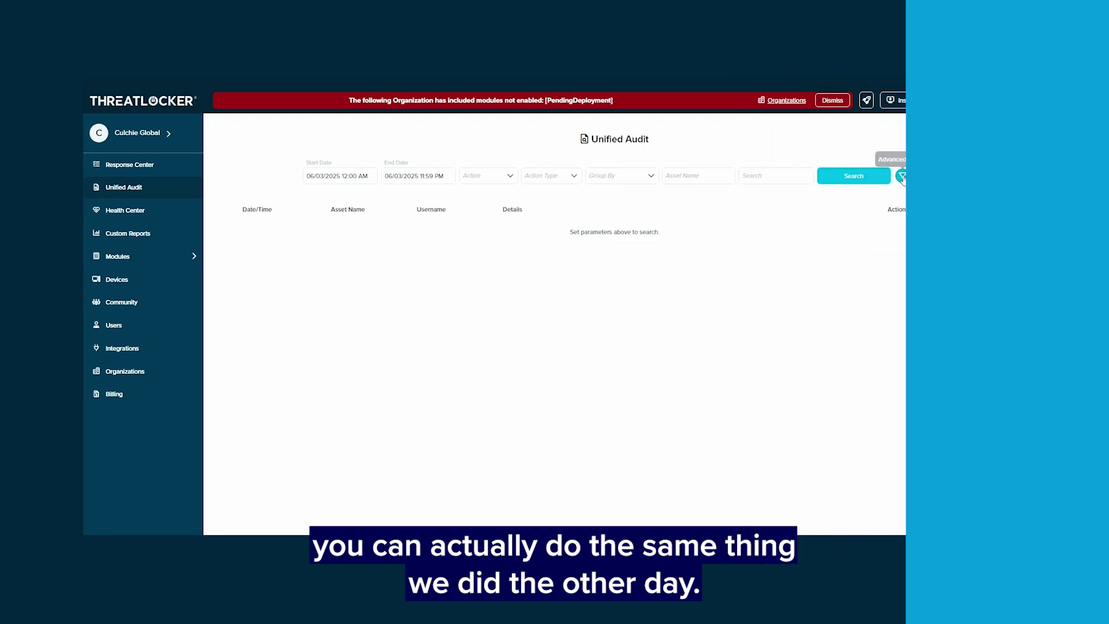
Search the Unified Audit for simulated denies with the action Any Deny and the action type Network.
left_click(903, 176)
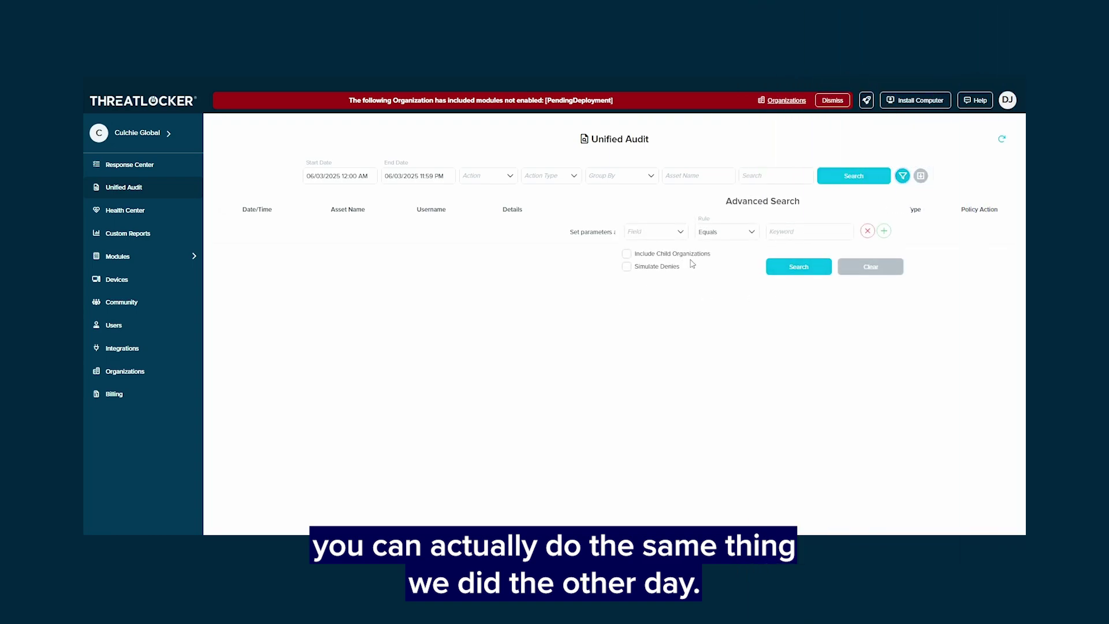
left_click(648, 268)
left_click(670, 348)
left_click(550, 179)
left_click(540, 250)
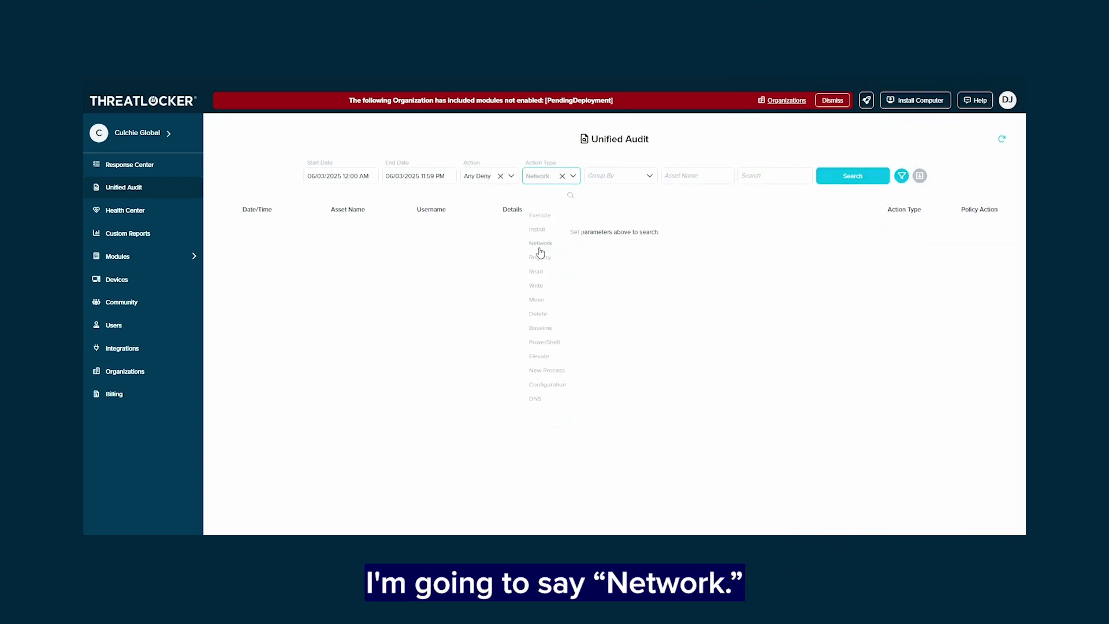
left_click(853, 176)
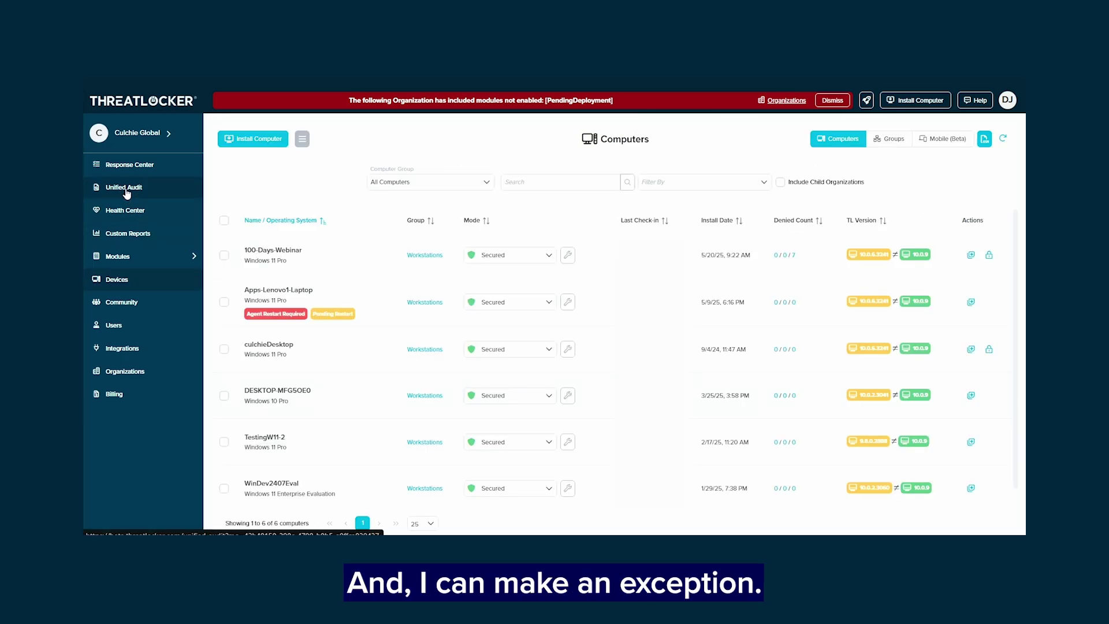
Reopen the Unified Audit, search it for the action Any Deny, and set the action type filter to Network.
left_click(123, 187)
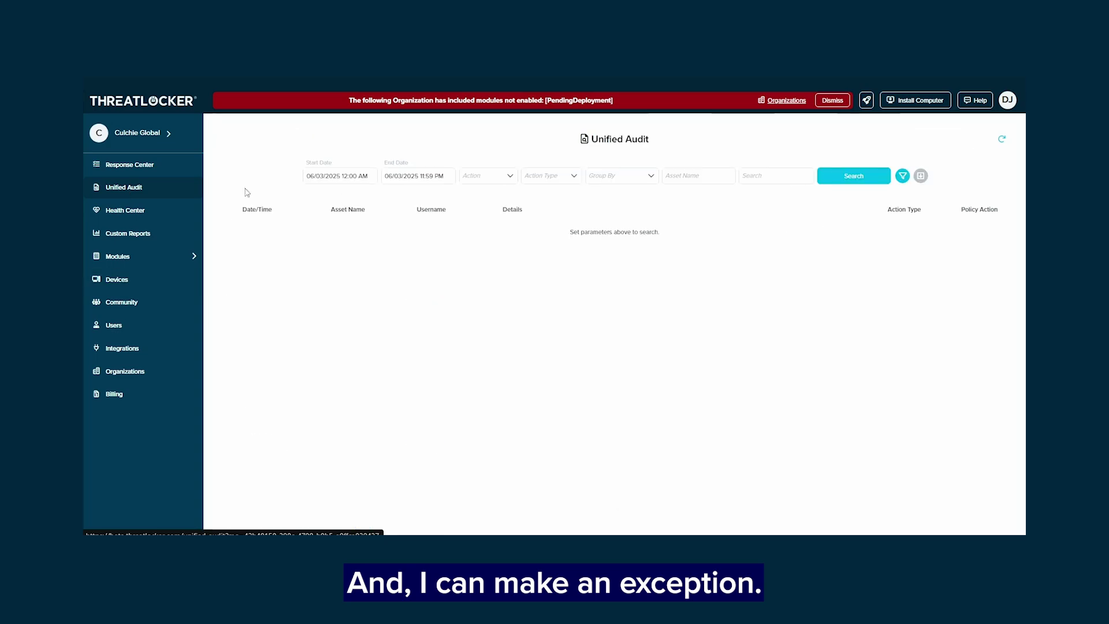
left_click(835, 180)
left_click(550, 176)
left_click(488, 176)
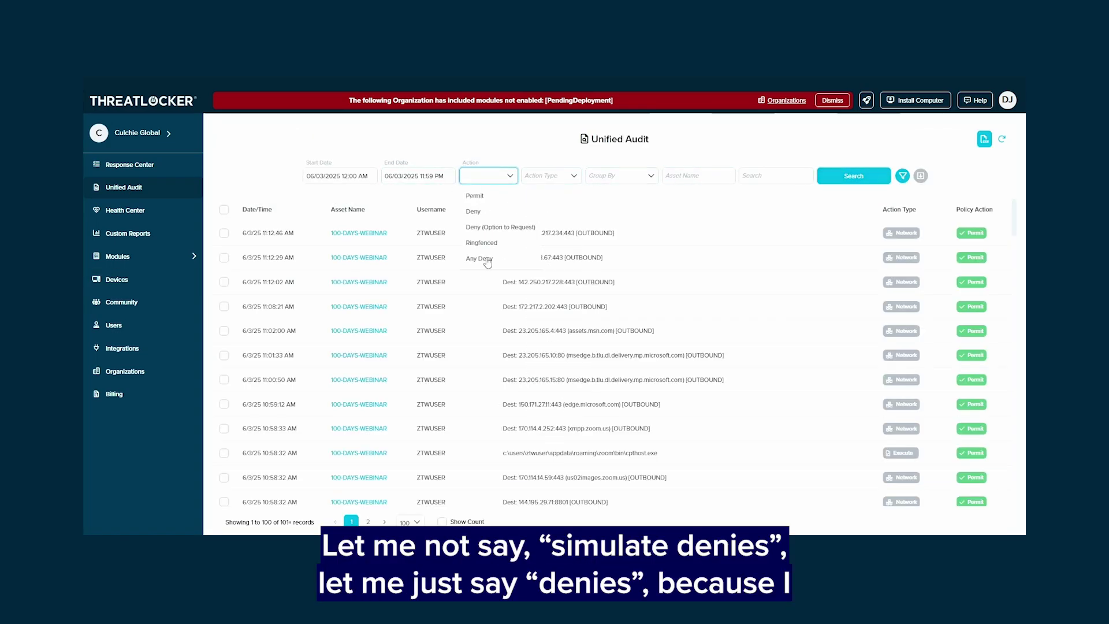
left_click(487, 259)
left_click(849, 179)
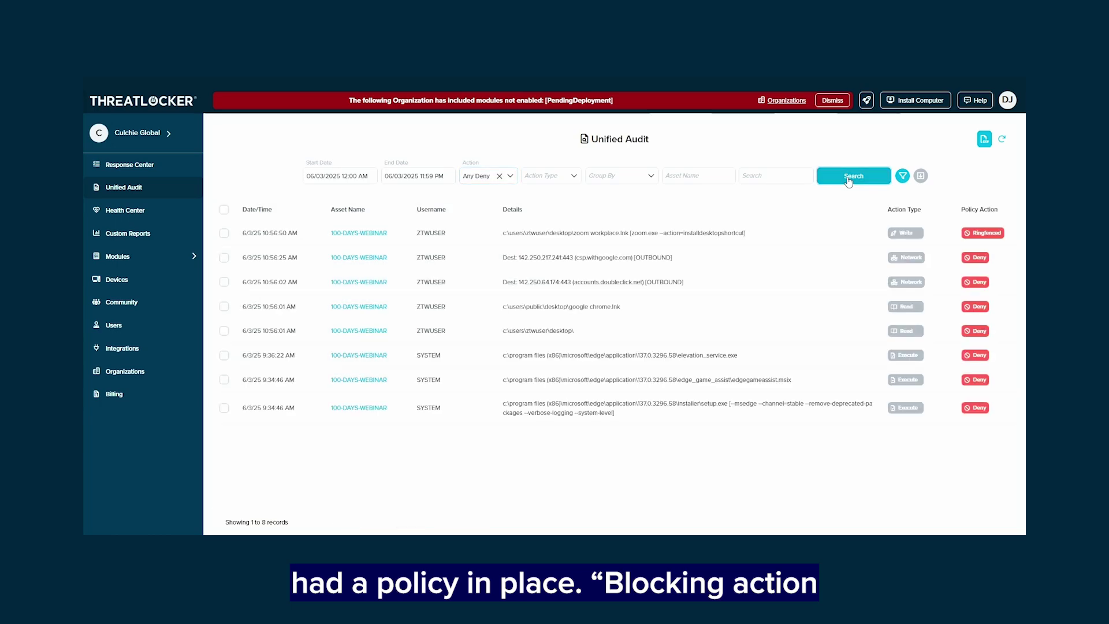
left_click(552, 181)
left_click(539, 257)
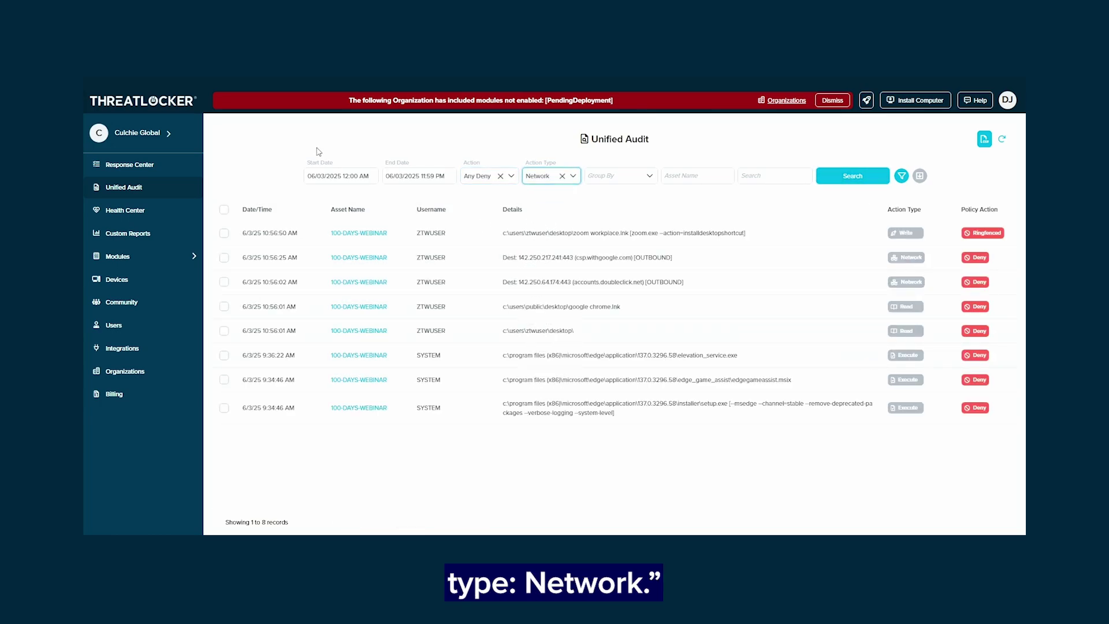
Set the audit's start date to 05/06/2025 12:00 AM, run the search and look through the denied network entries.
left_click(331, 173)
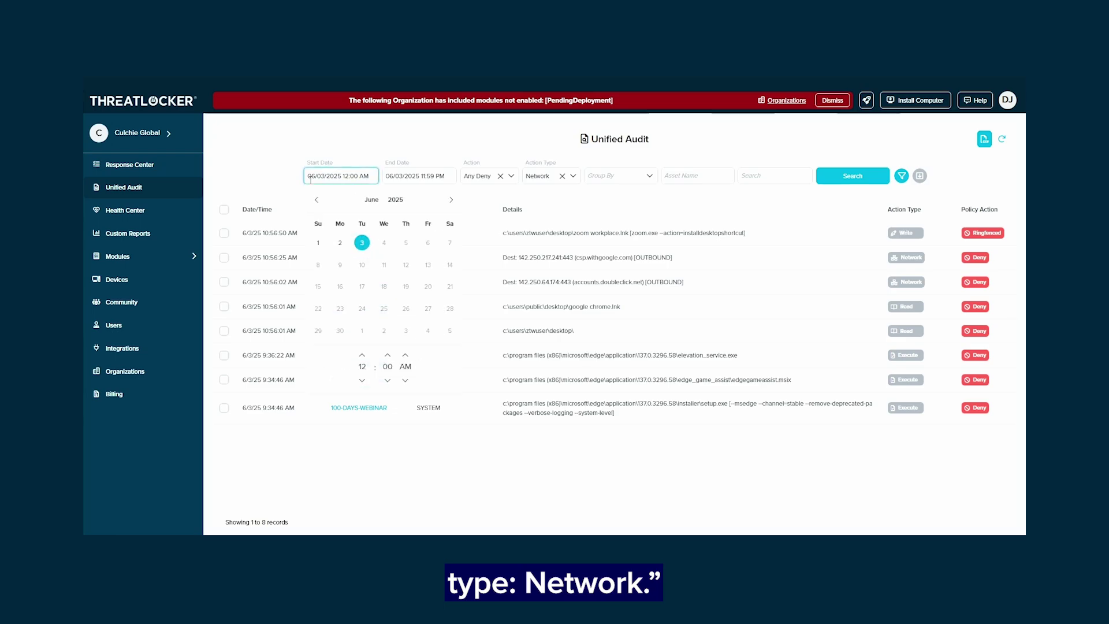
left_click(316, 199)
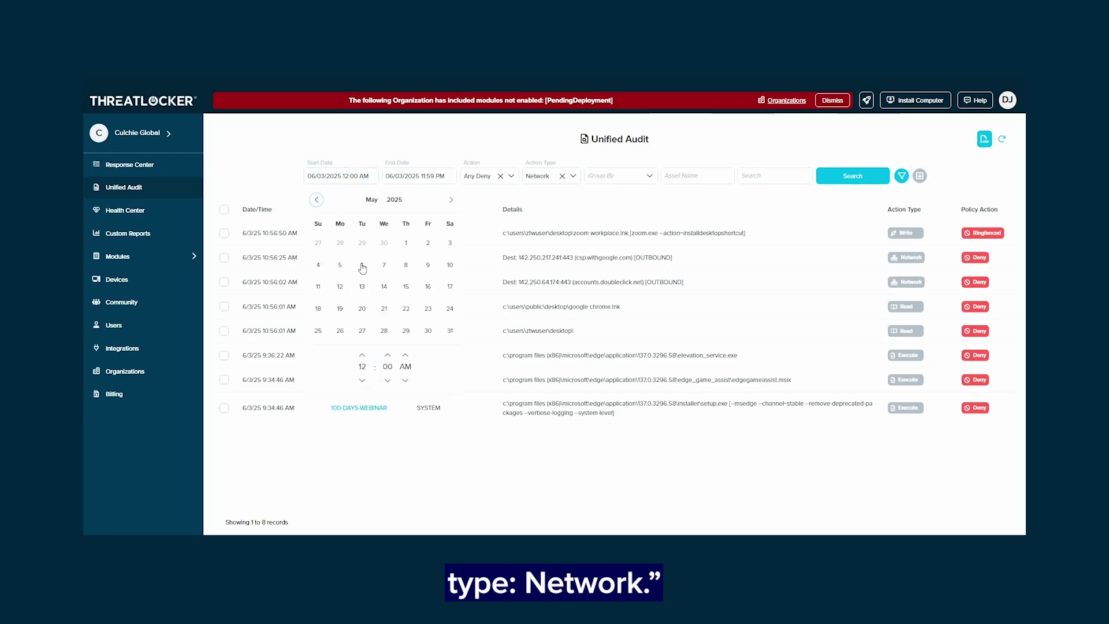
left_click(362, 265)
left_click(847, 179)
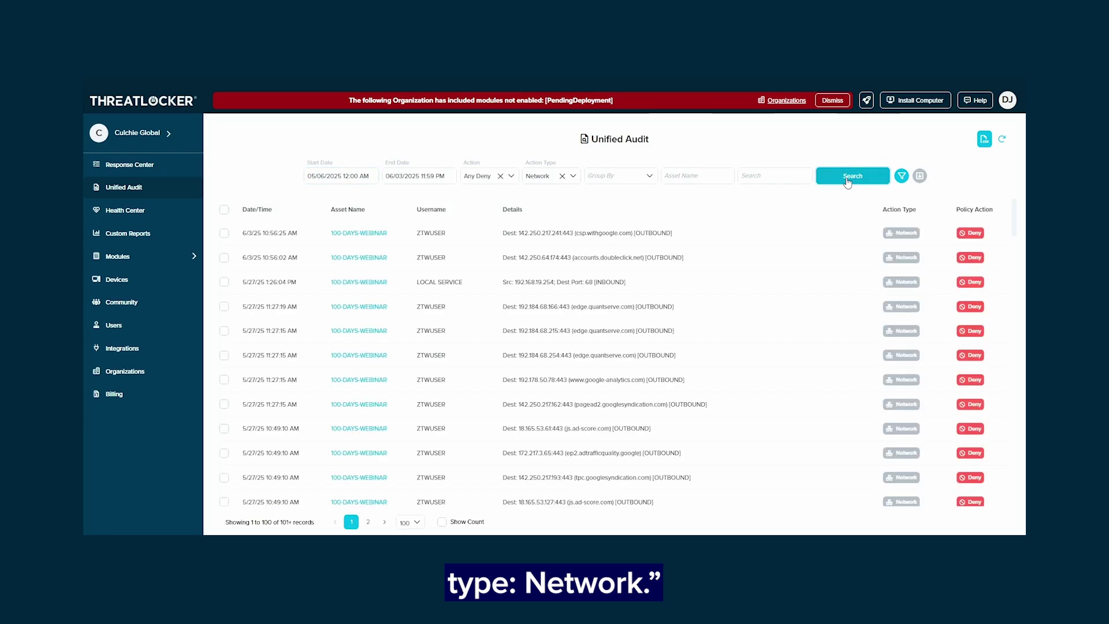
scroll(666, 425, "down", 5)
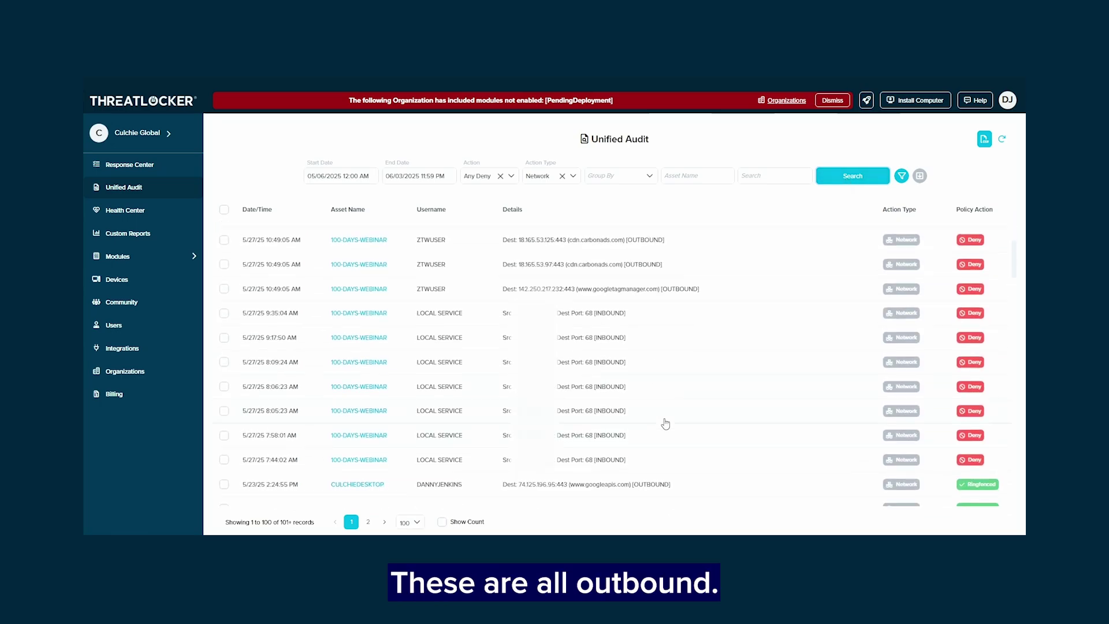
Narrow the audit search with an advanced filter where Network Direction equals Inbound.
left_click(902, 176)
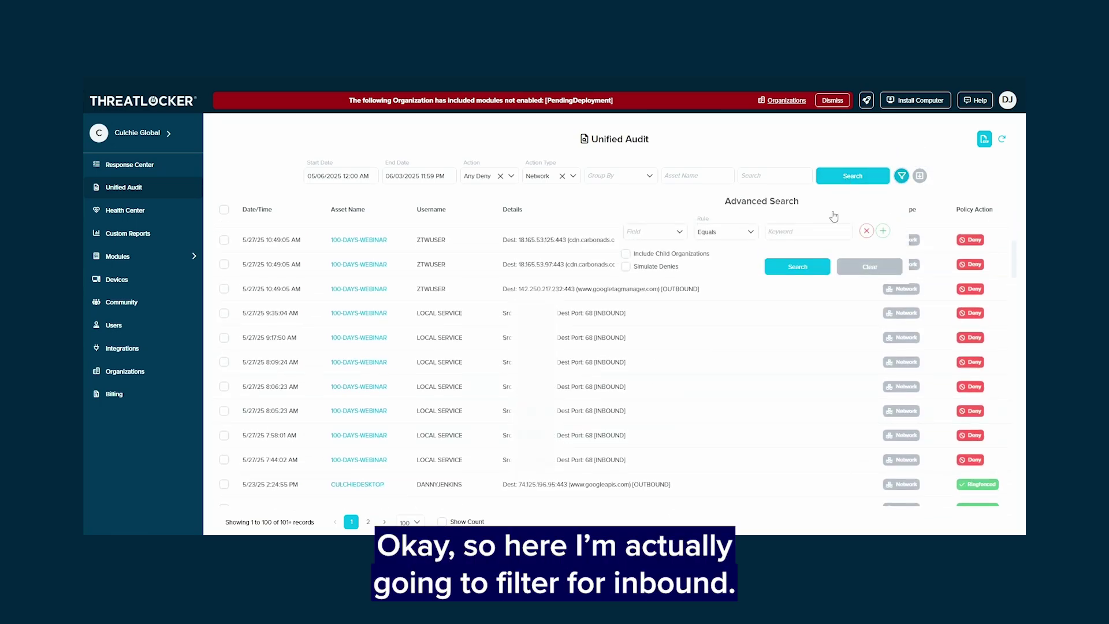
left_click(669, 237)
type("inb")
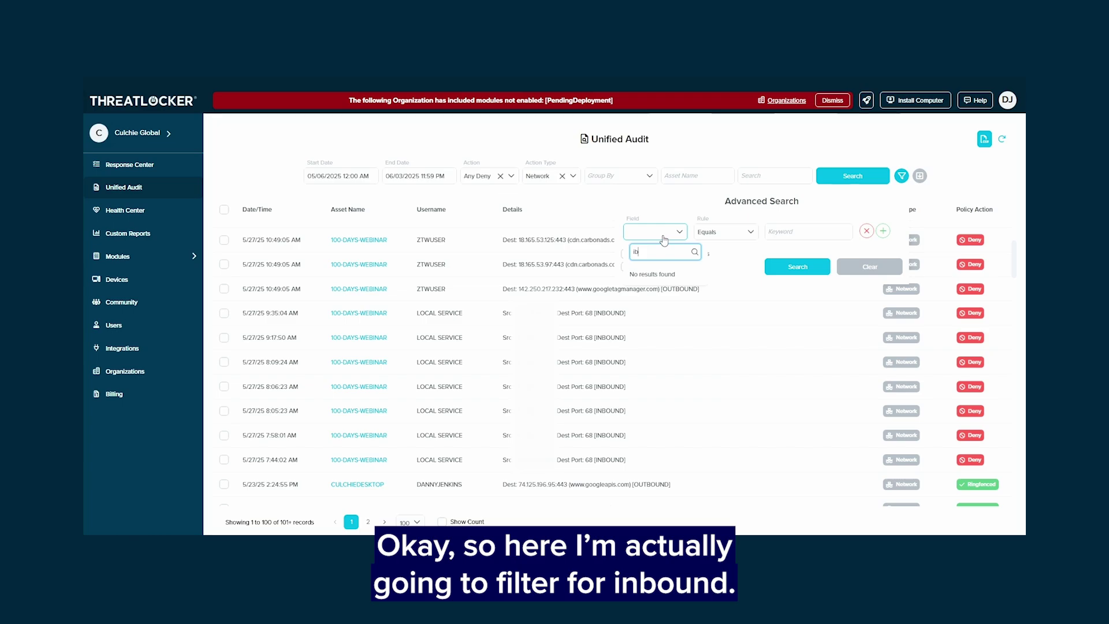
key("BackSpace")
key("BackSpace")
key("BackSpace")
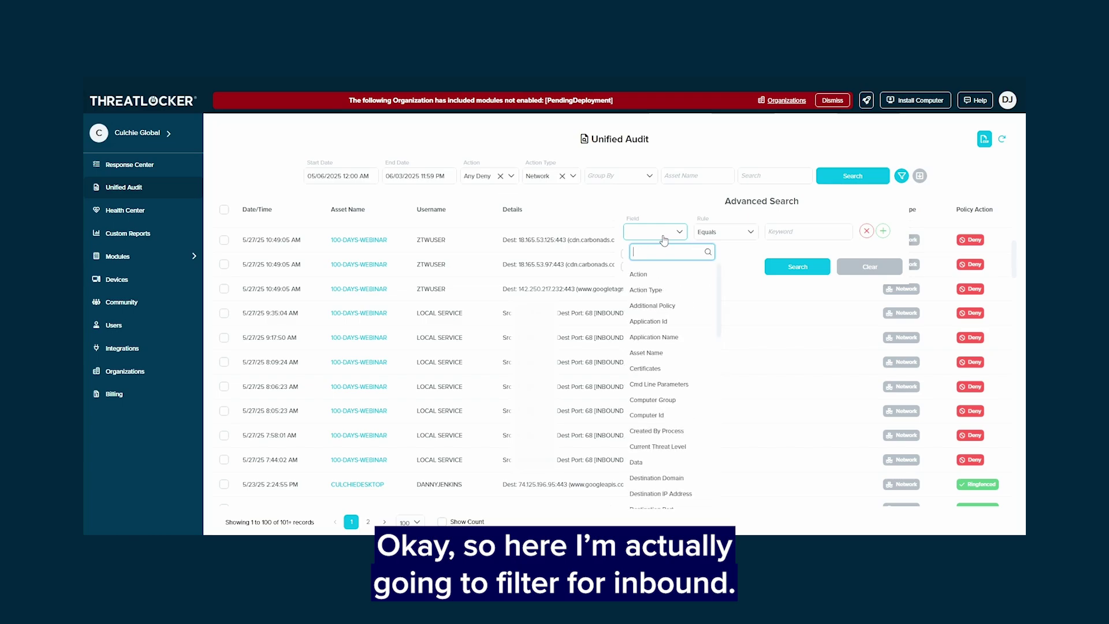
type("dire")
left_click(655, 273)
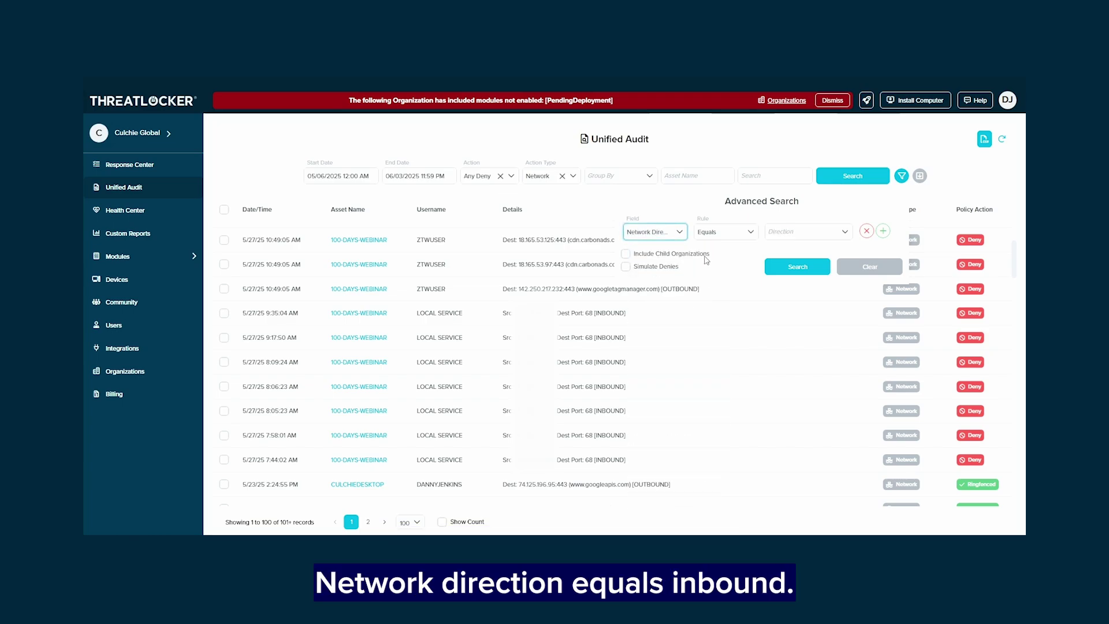
left_click(820, 231)
left_click(791, 266)
left_click(795, 270)
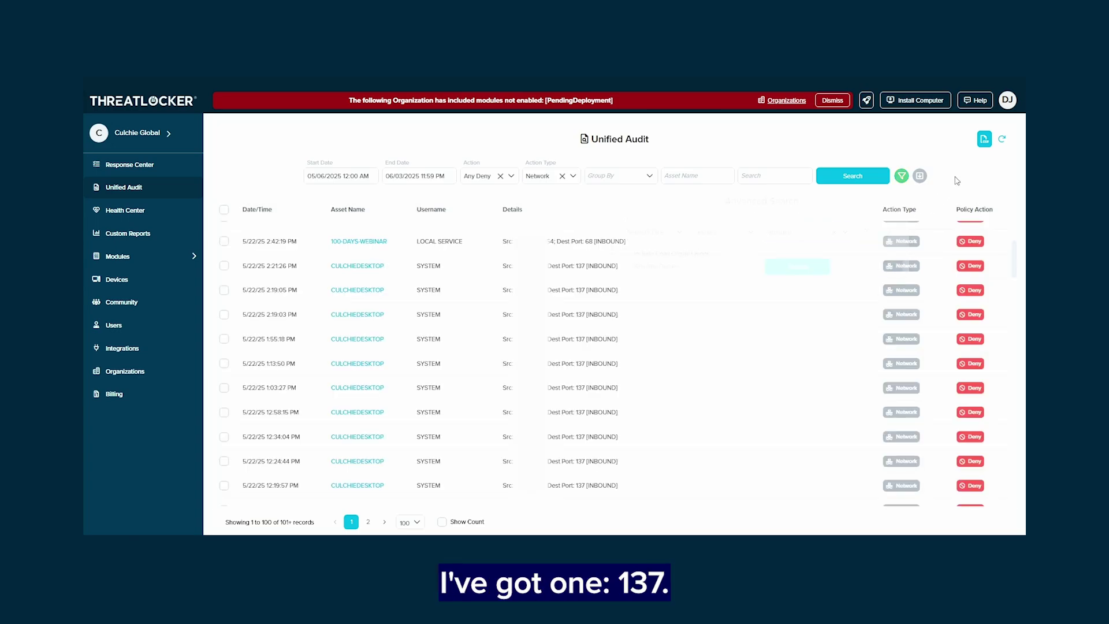
Open the 5/22/25 2:21:26 PM denied inbound port 137 entry and start a network policy from it named "Permit 137".
left_click(589, 268)
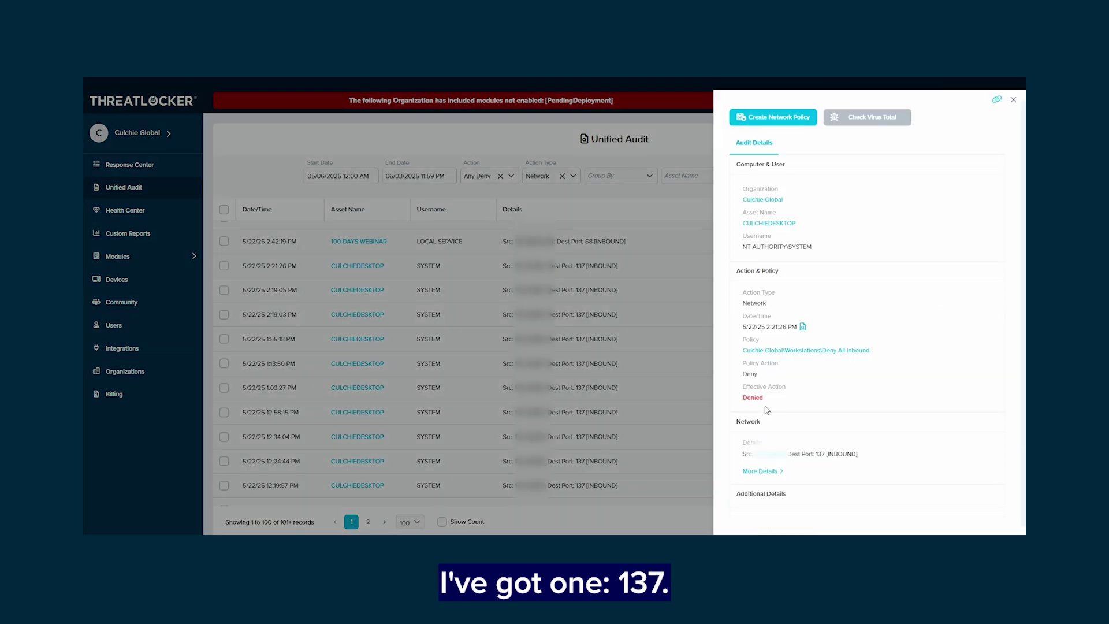
scroll(896, 312, "down", 1)
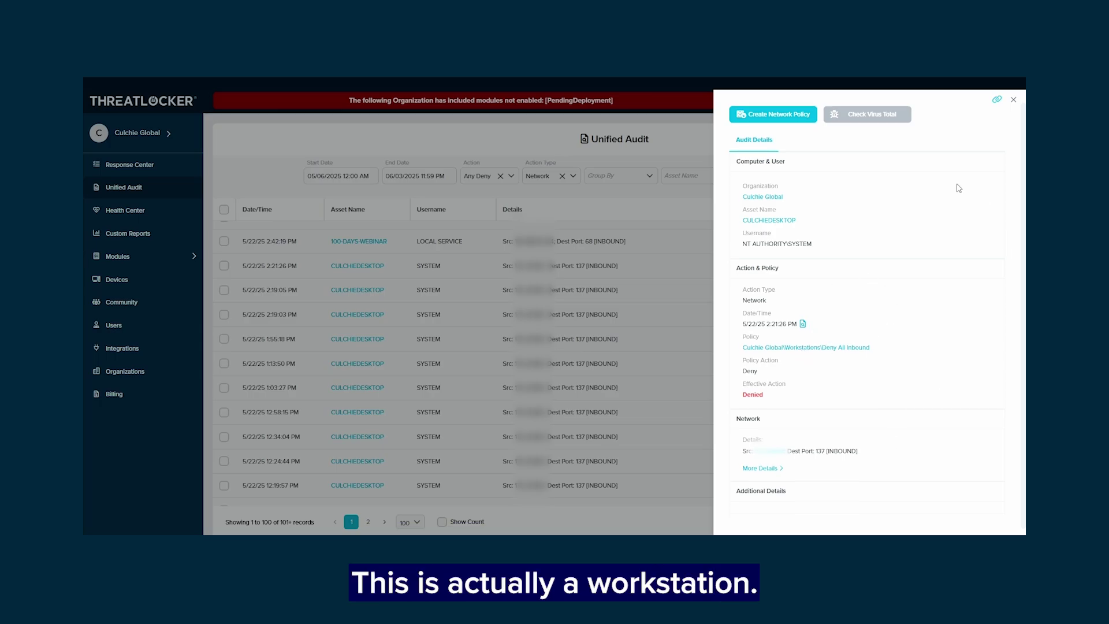
left_click(773, 114)
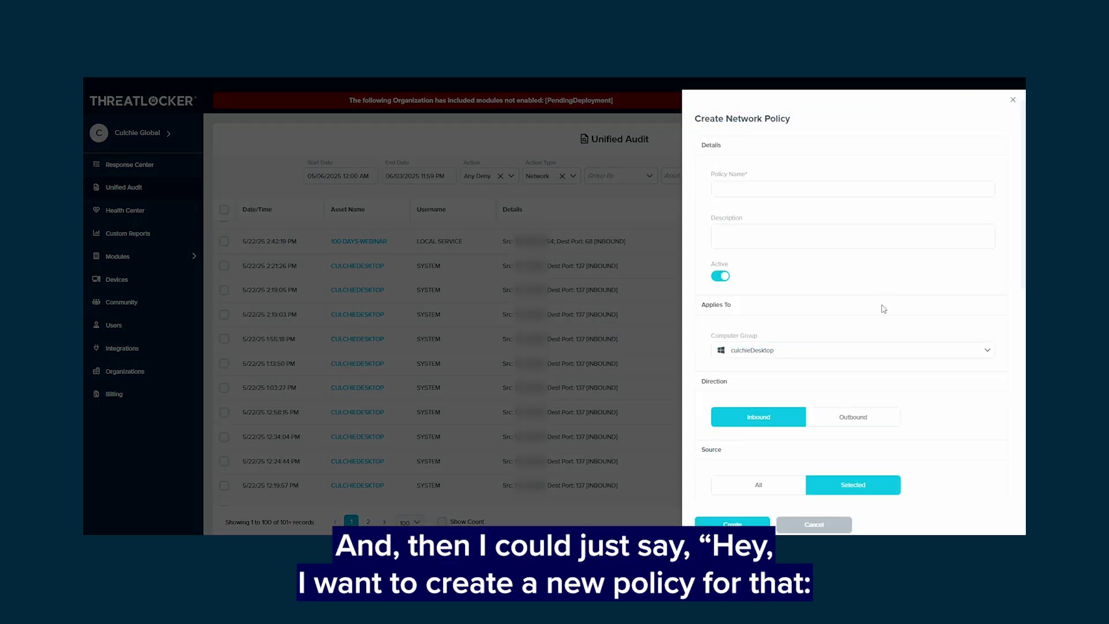
left_click(745, 184)
type("Permit")
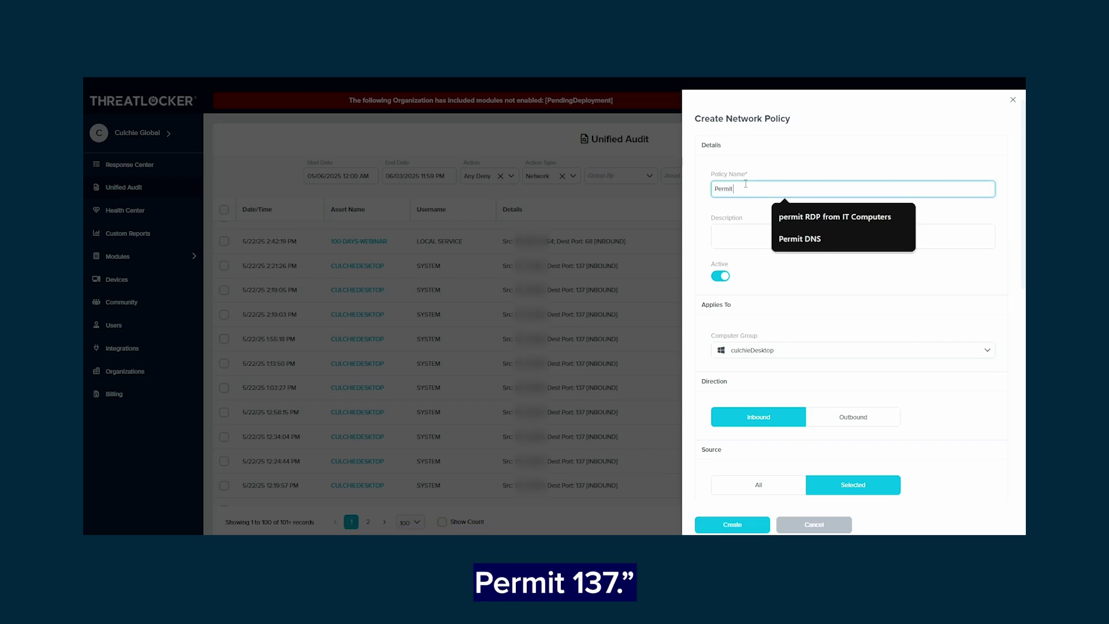
type(" 14")
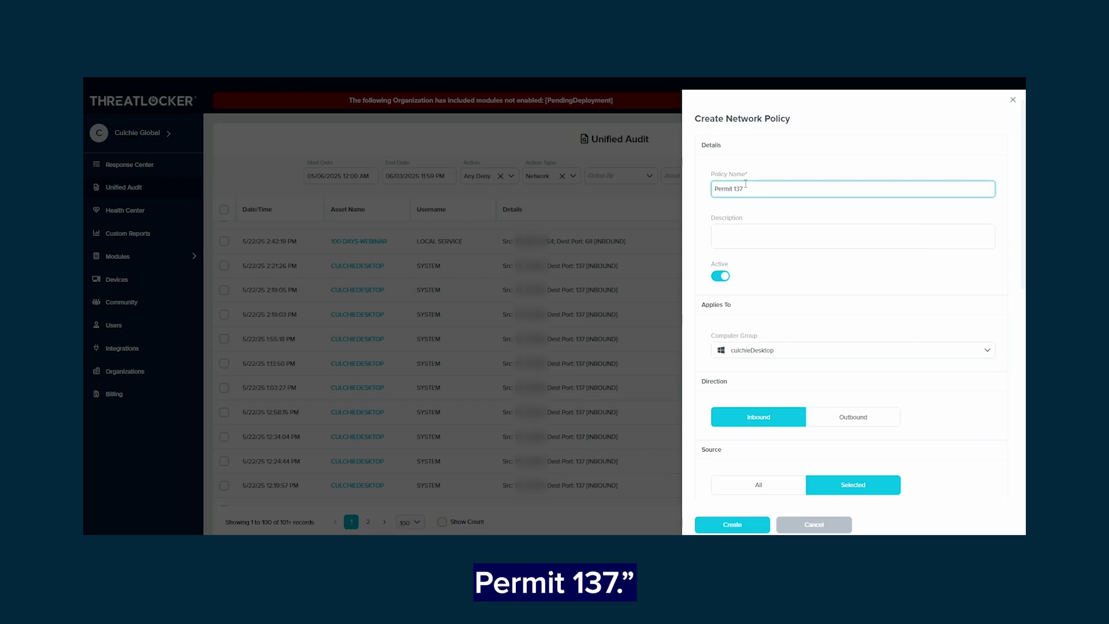
Replace the policy's prefilled IPv4 source with the Culchie Global organization object, and create the policy.
scroll(877, 378, "down", 4)
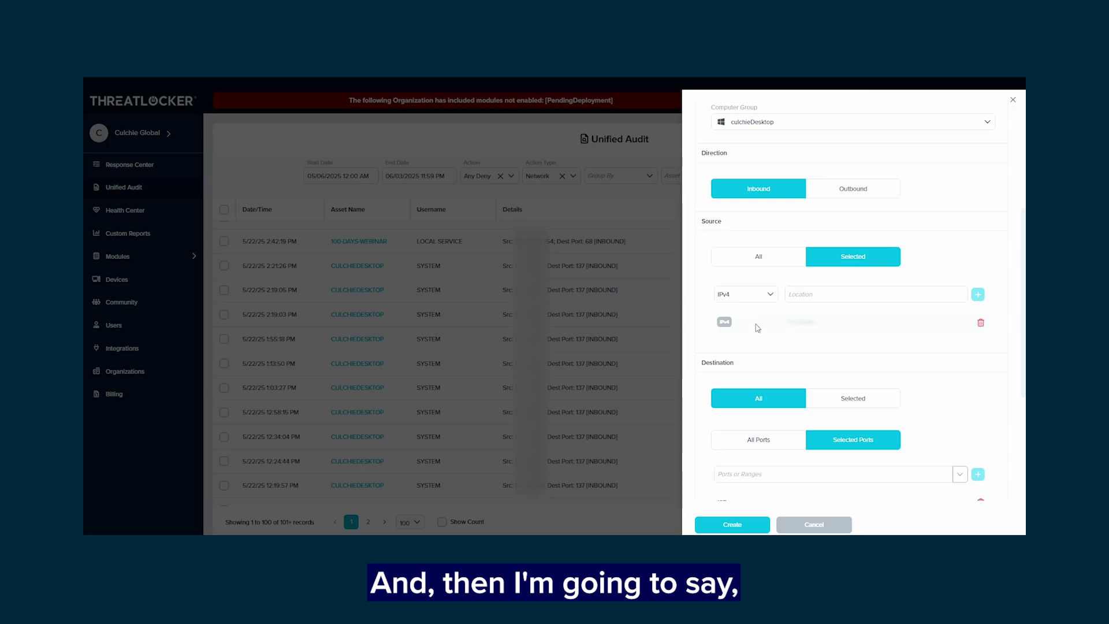
left_click(745, 294)
left_click(746, 312)
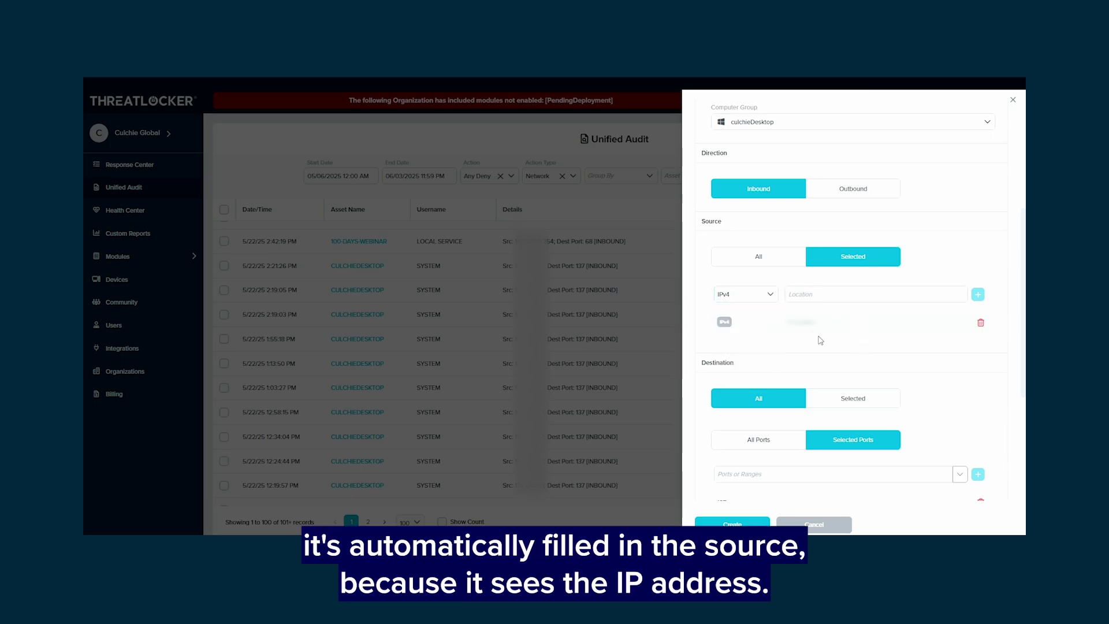
left_click(739, 296)
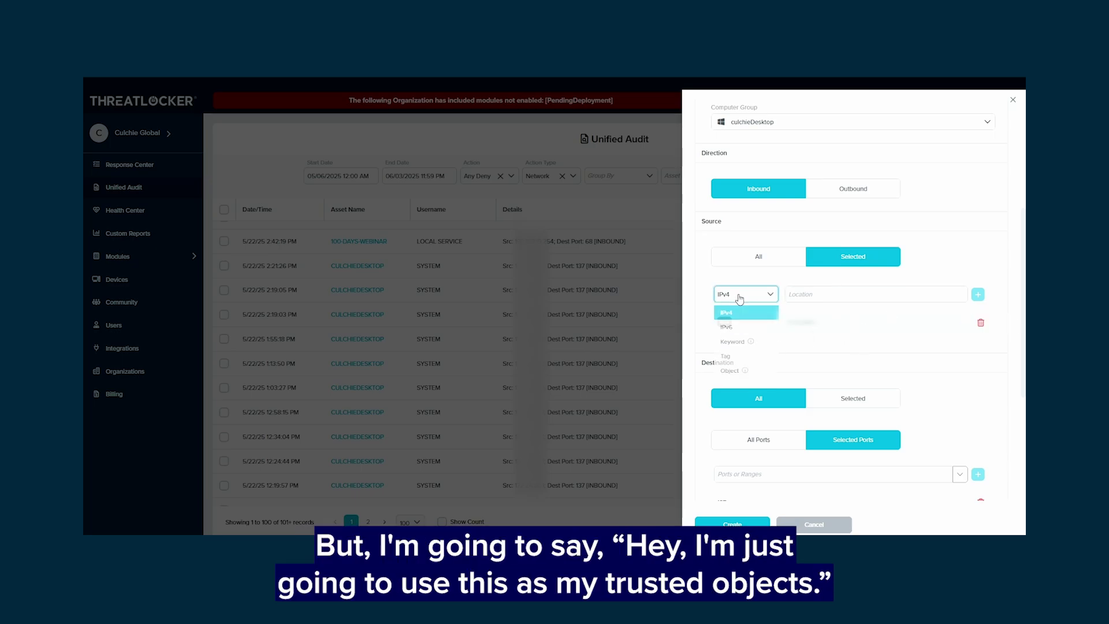
left_click(723, 376)
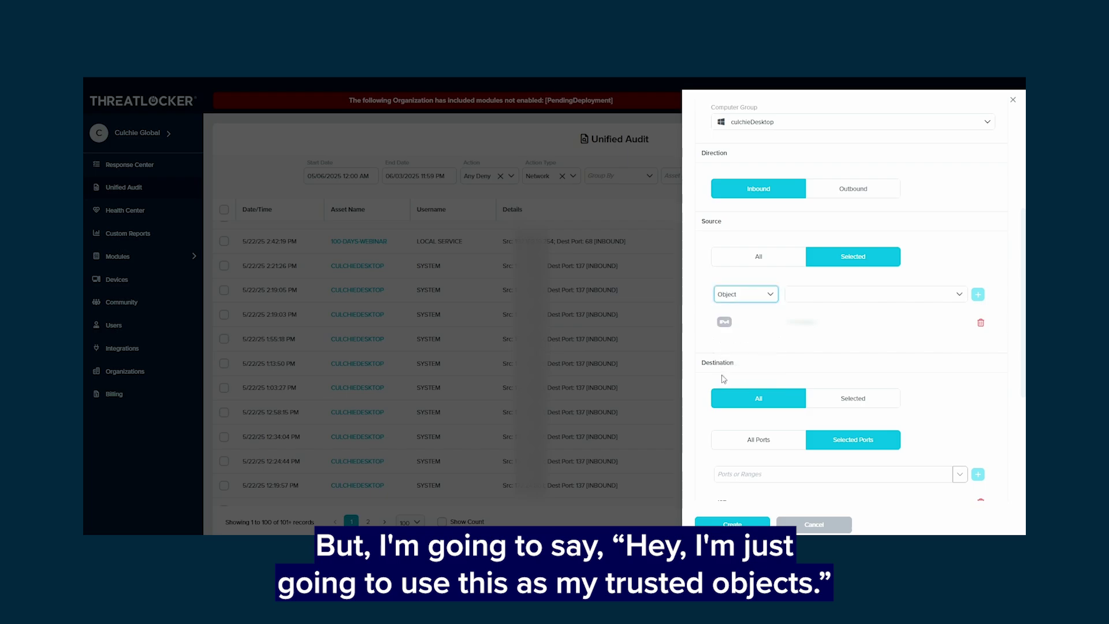
left_click(835, 301)
type("cul")
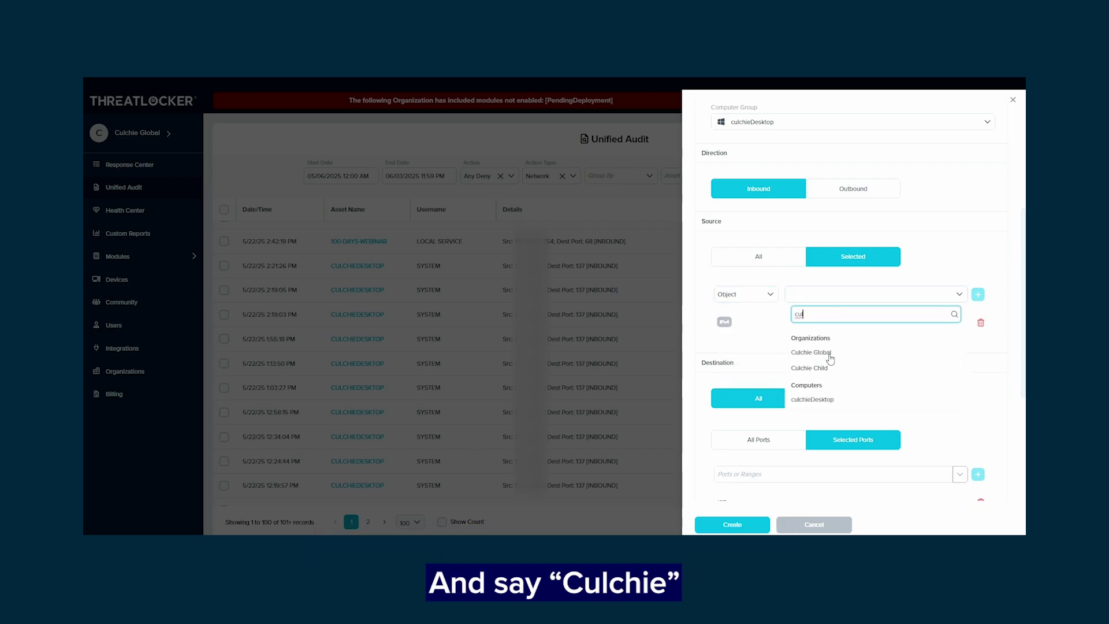
left_click(830, 354)
left_click(977, 296)
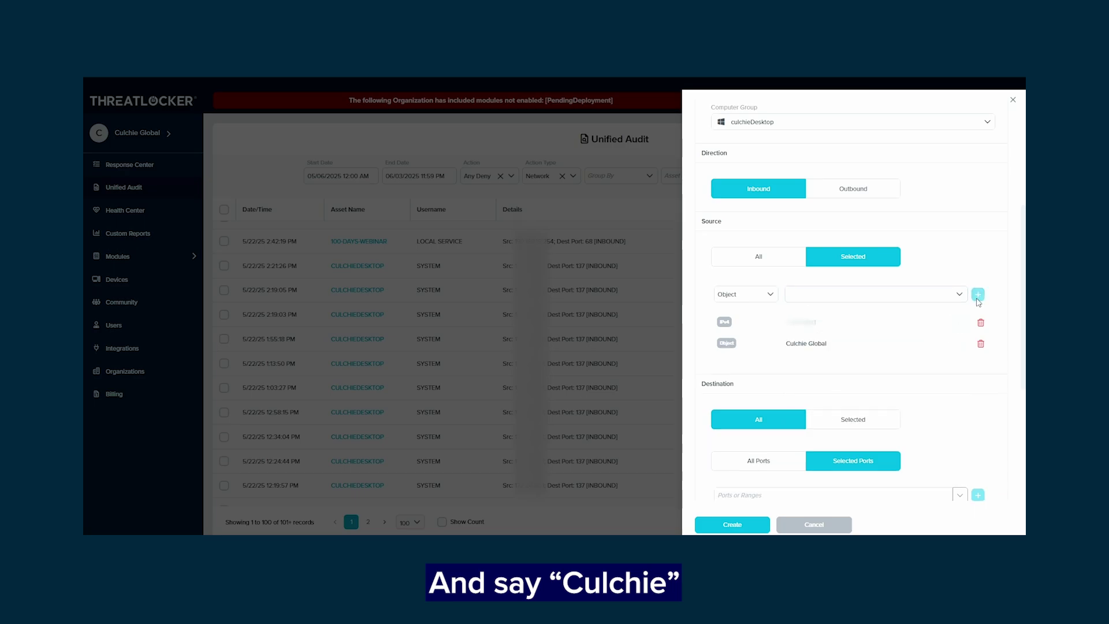
left_click(981, 323)
scroll(914, 384, "down", 4)
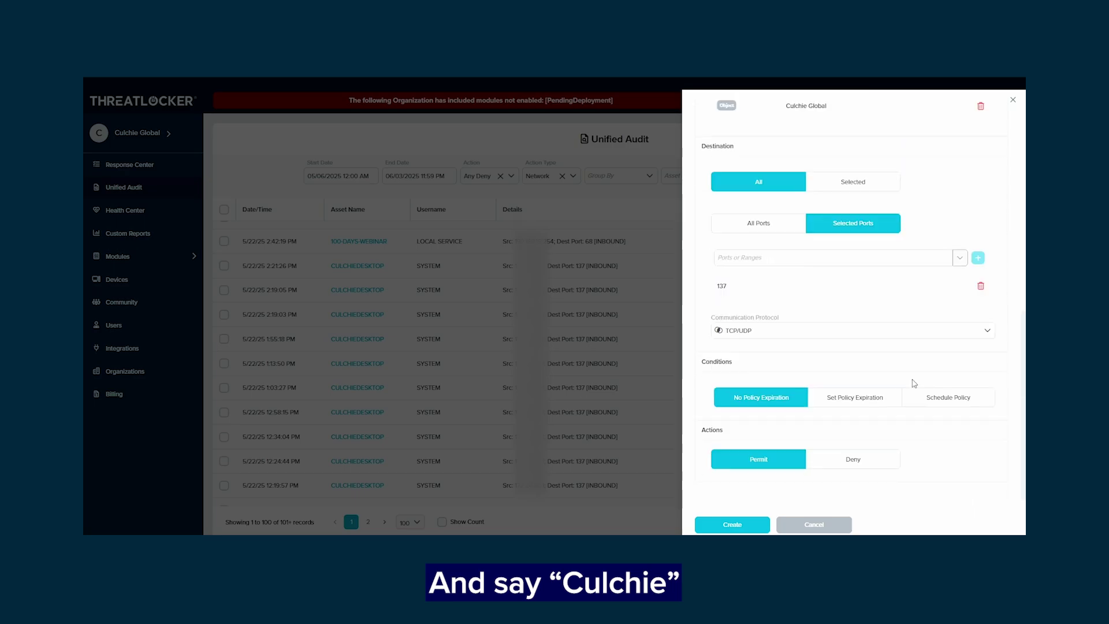
left_click(732, 528)
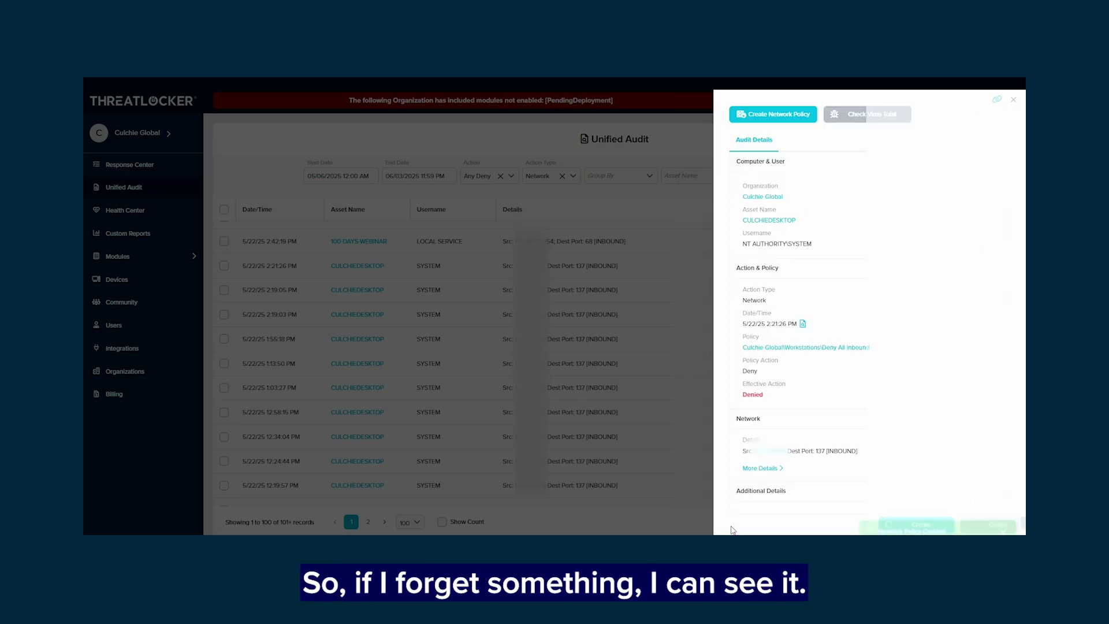